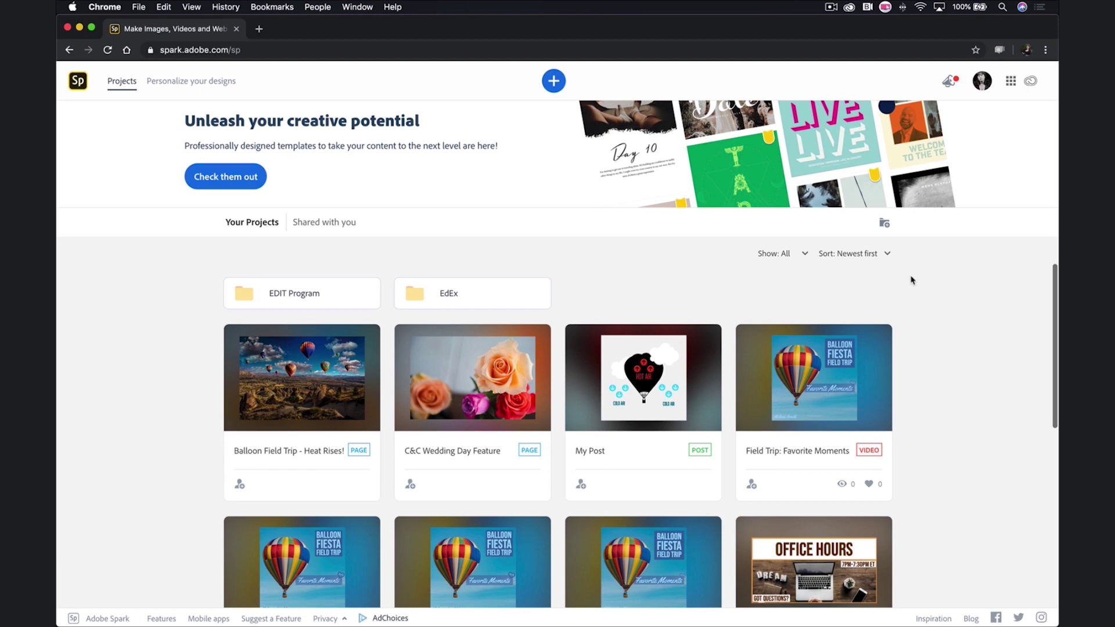
Start a new blank Spark web page from scratch
left_click(553, 80)
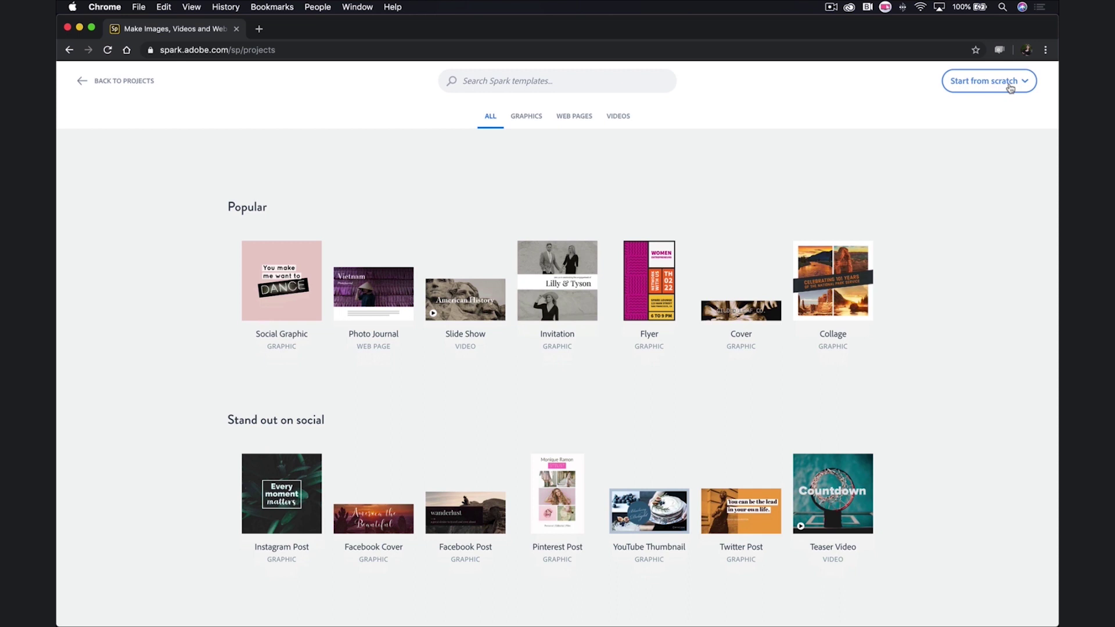
left_click(1010, 87)
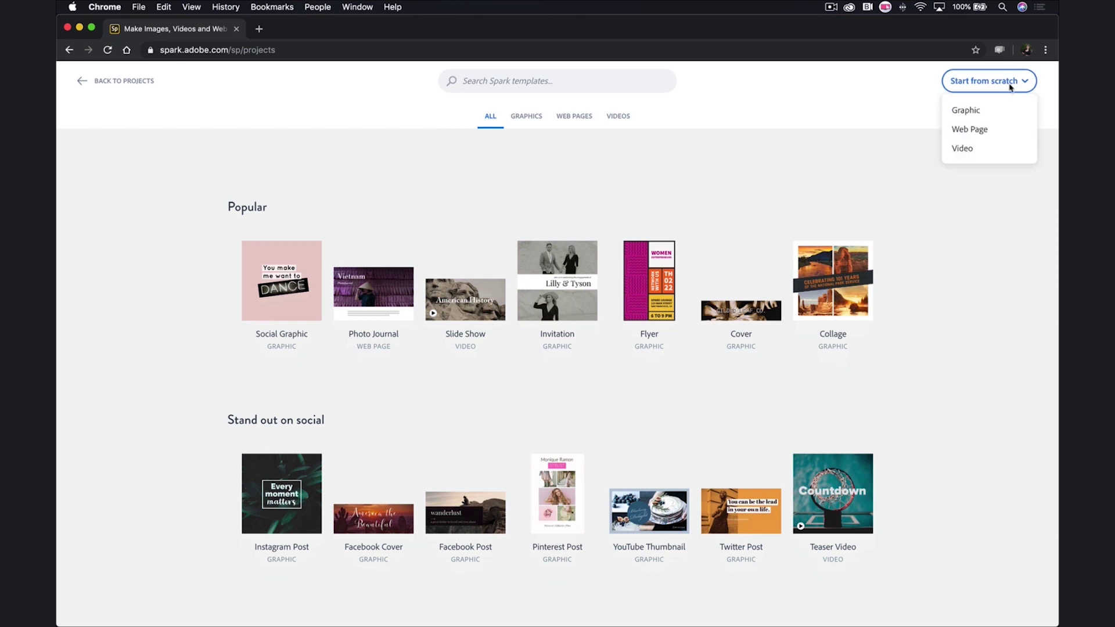
left_click(991, 133)
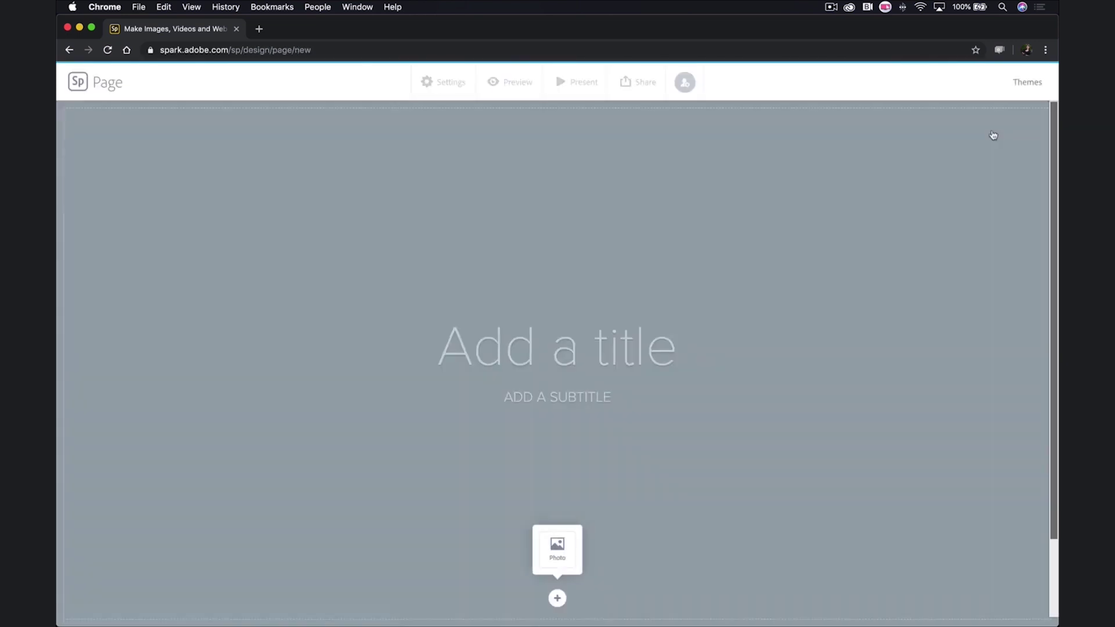
Title the page 'Balloon Field Trip - Heat Rises!' and add the author's name as subtitle
left_click(606, 316)
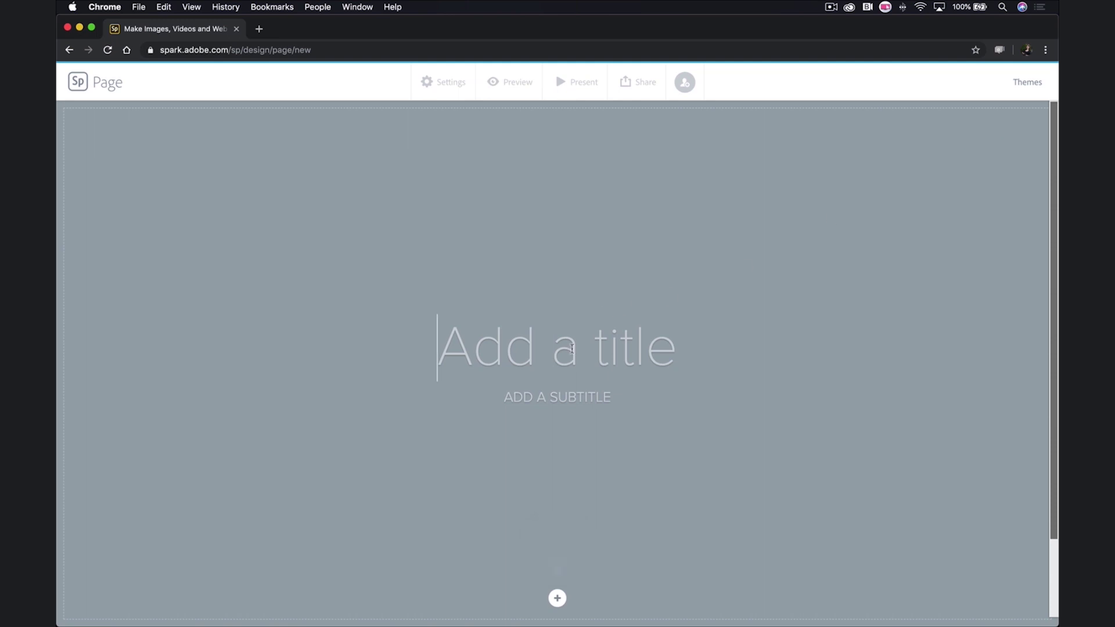
type("Balloon Field Tri")
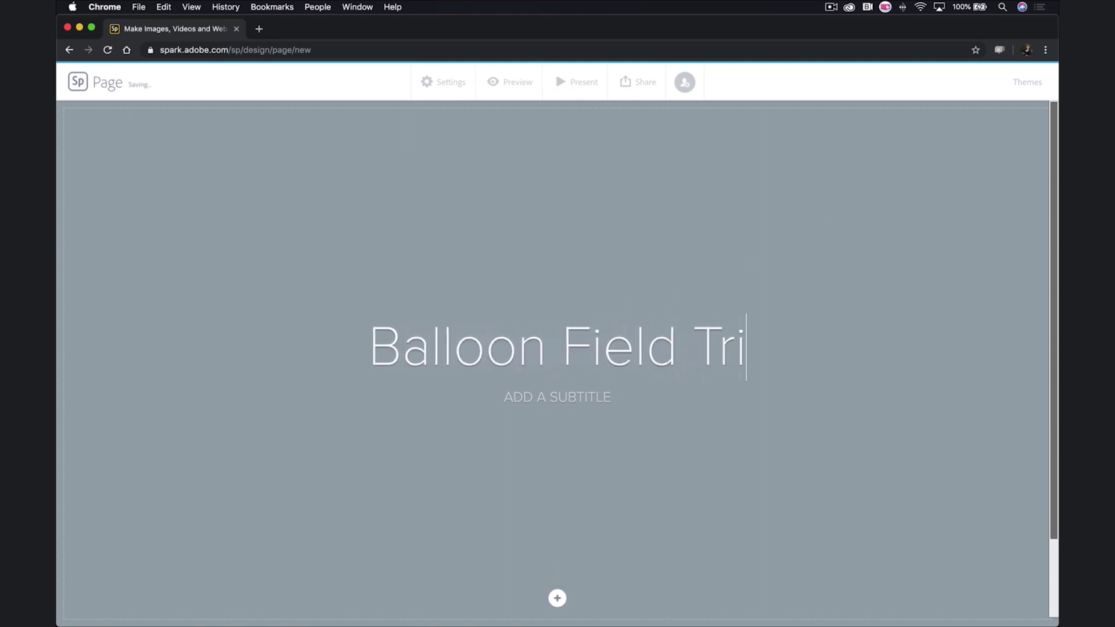
type("p - Heat Rises!")
key("Return")
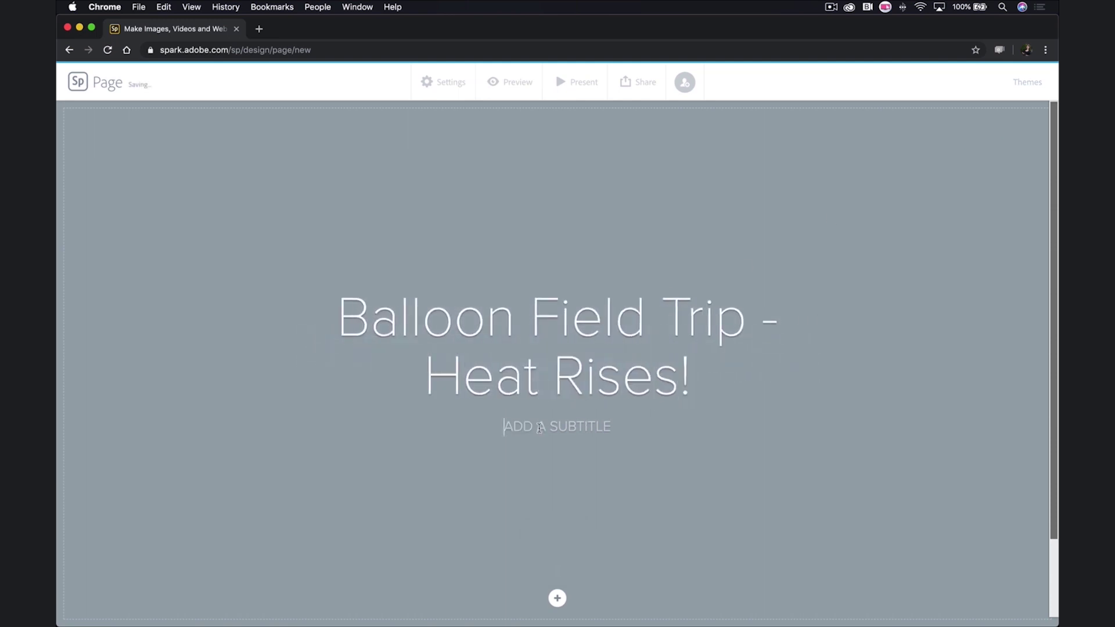
type("MELISSA ARNOLD")
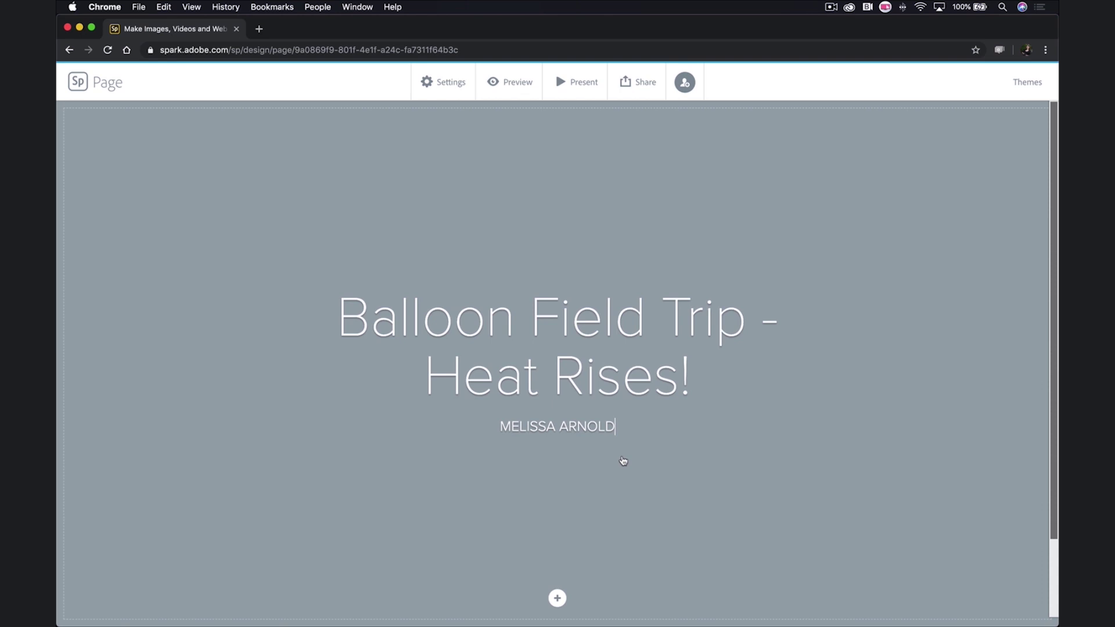
Search free photos for 'hot air balloon' and use the balloons-over-valley photo as the title background
scroll(615, 527, "down", 2)
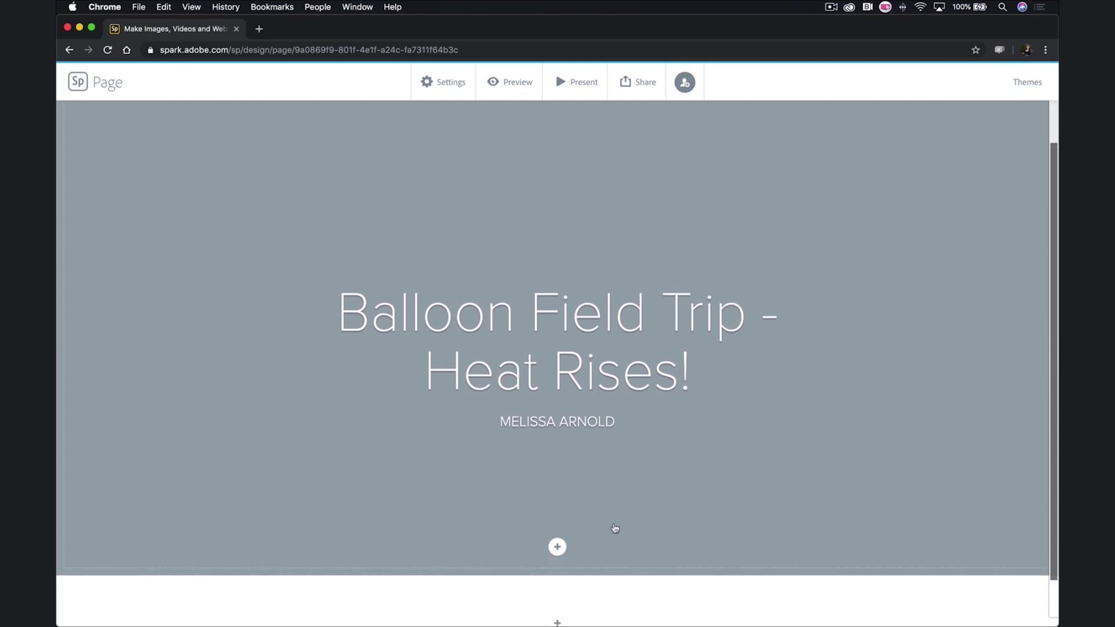
left_click(557, 539)
left_click(557, 548)
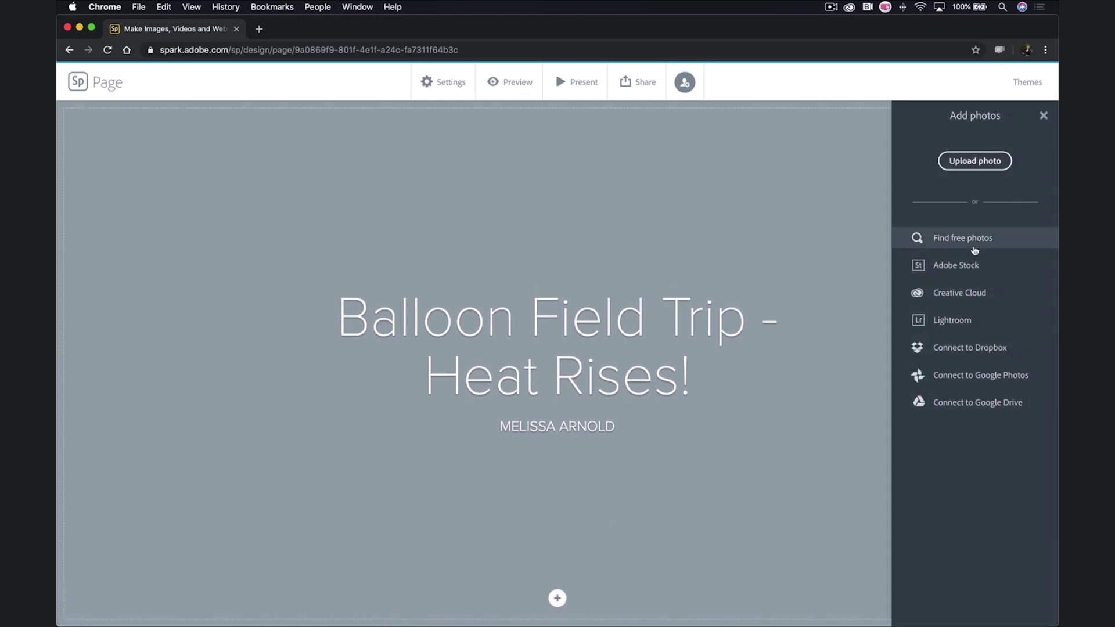
left_click(914, 237)
type("hot air balloon")
key("Return")
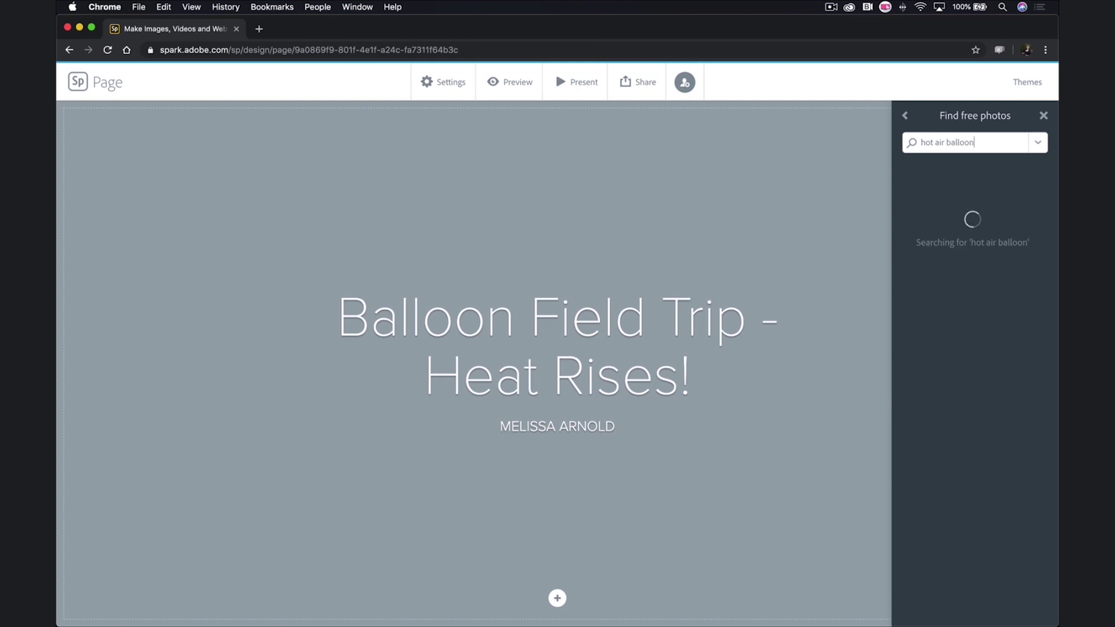
left_click(945, 388)
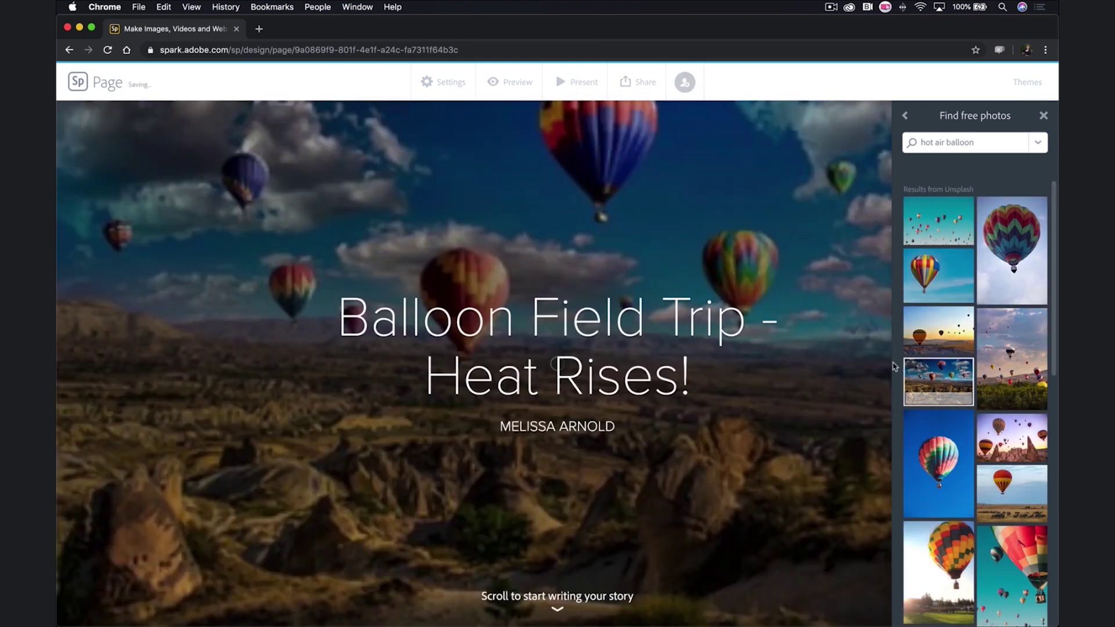
left_click(1044, 118)
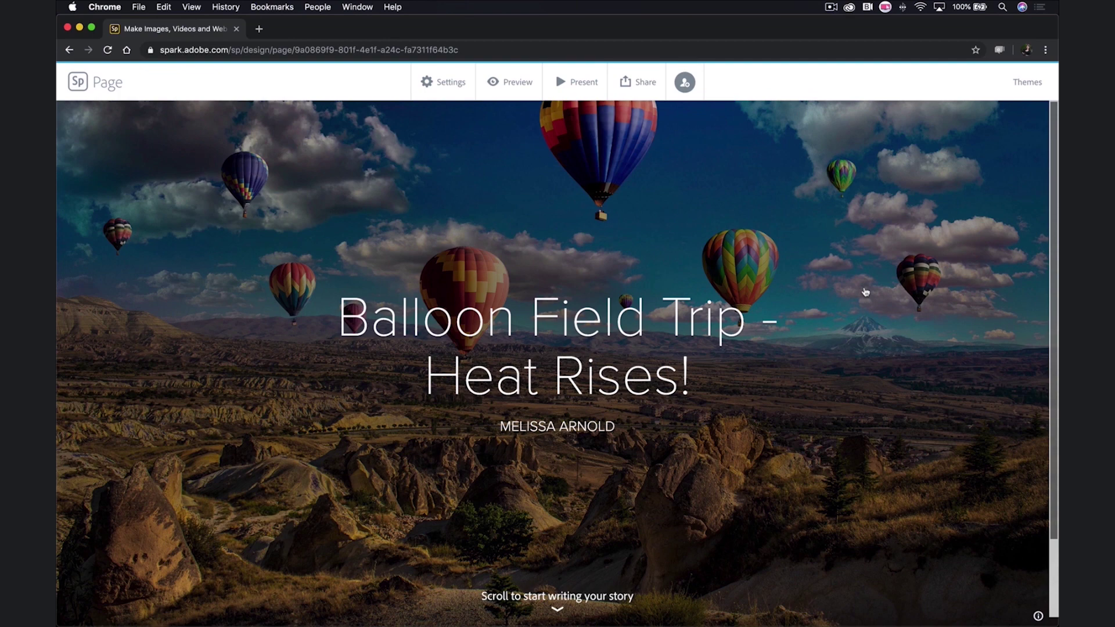
Insert a Text block beneath the balloon title section
scroll(866, 292, "down", 5)
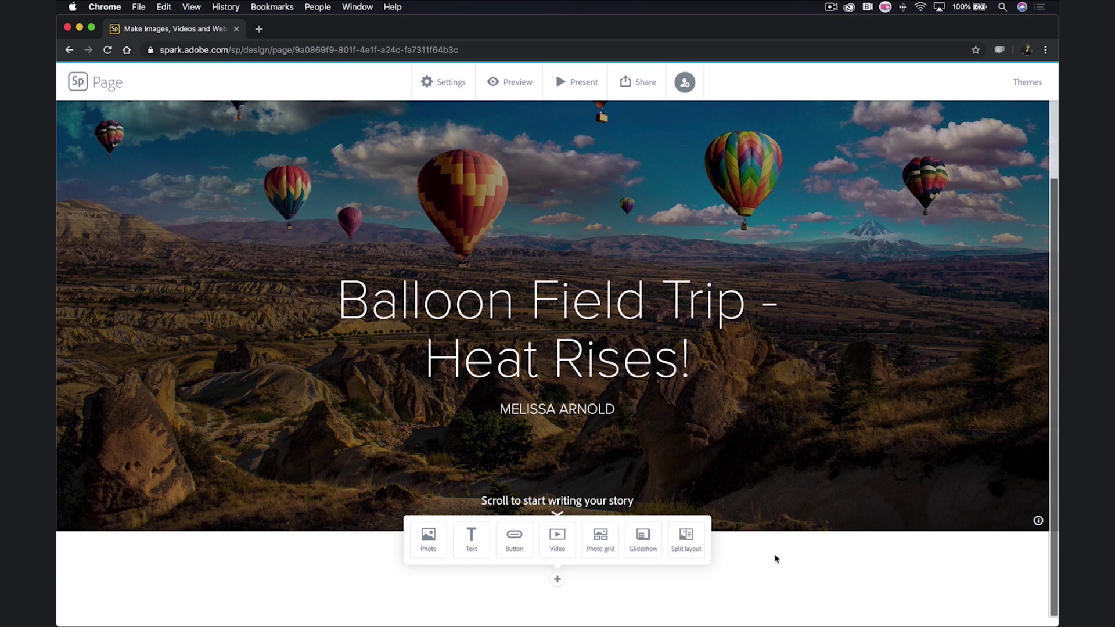
left_click(461, 529)
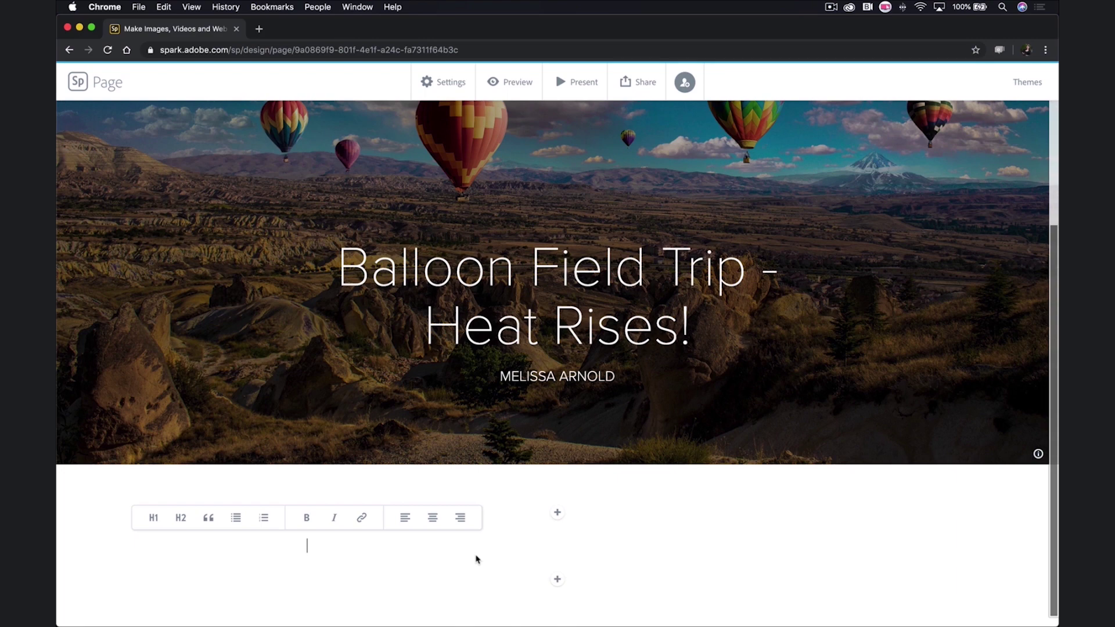
Copy the 'What an amazing field trip!' paragraph from the Word notes into the text block
key("ctrl+Up")
left_click(348, 523)
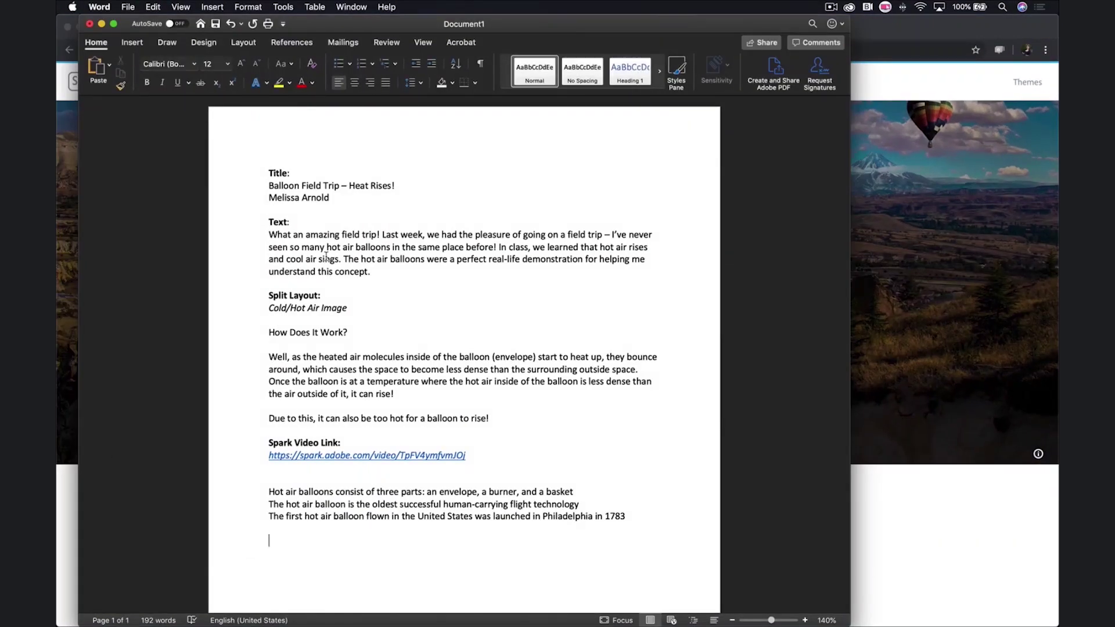
triple_click(327, 256)
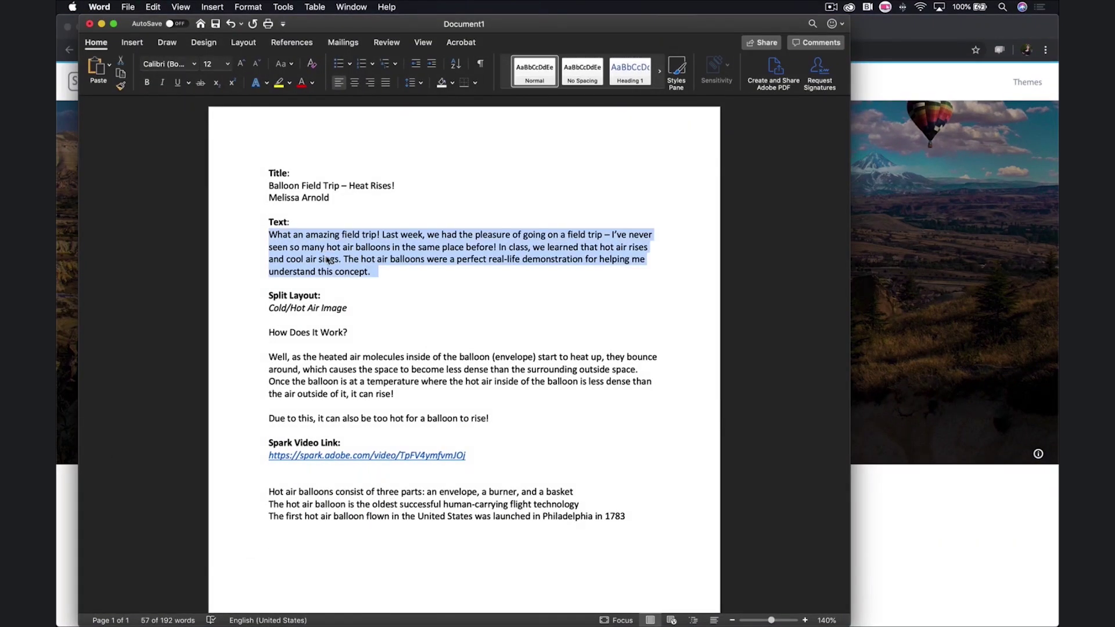
key("super+c")
left_click(952, 543)
key("super+v")
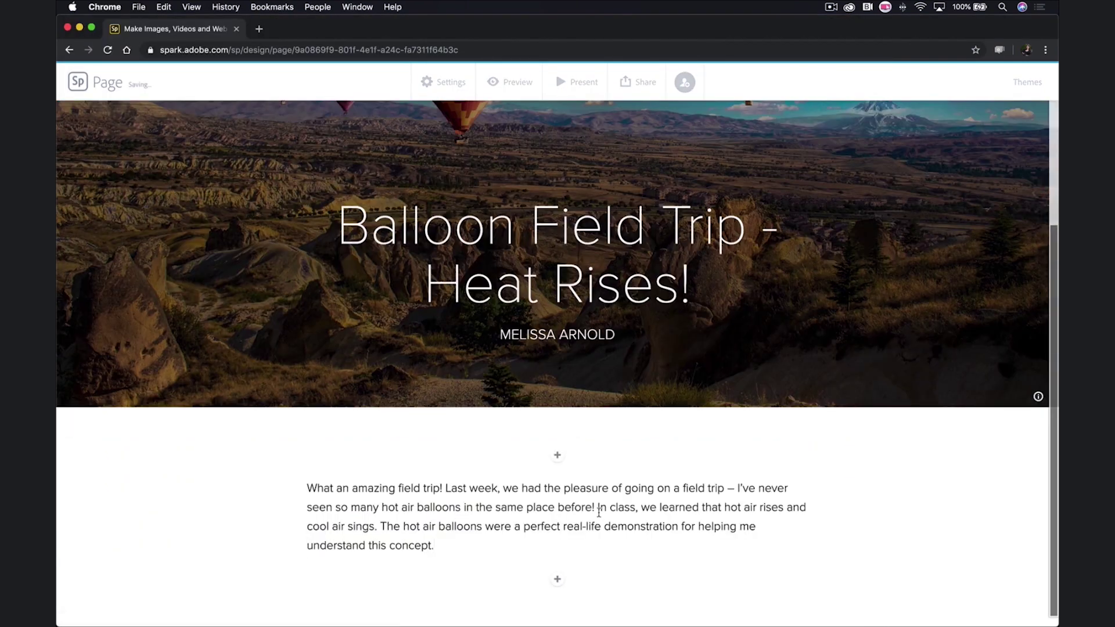
triple_click(638, 513)
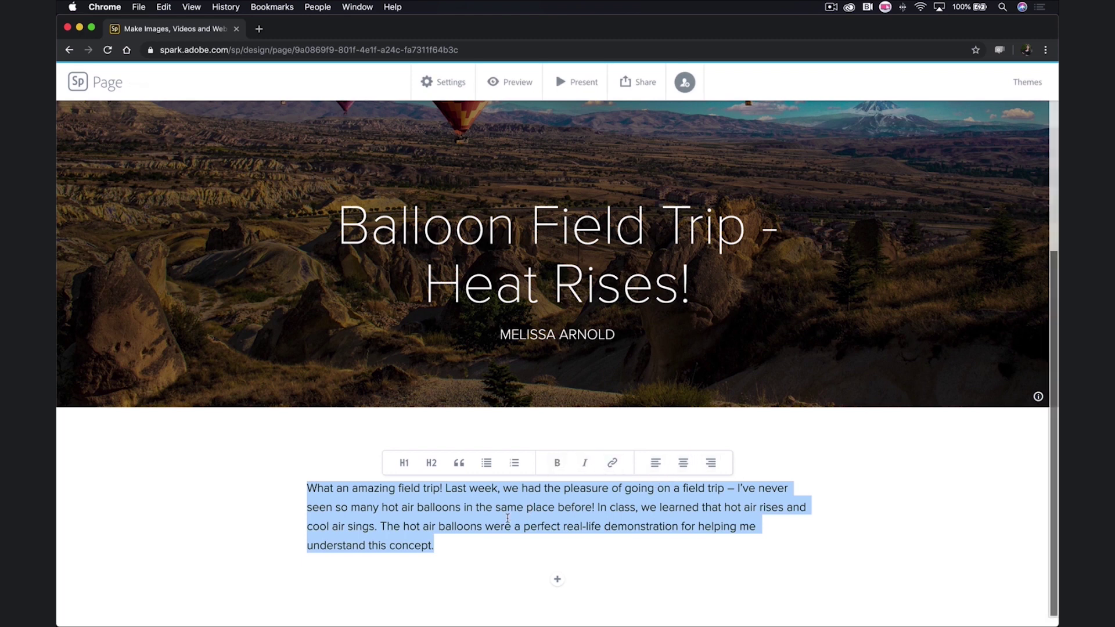
left_click(507, 517)
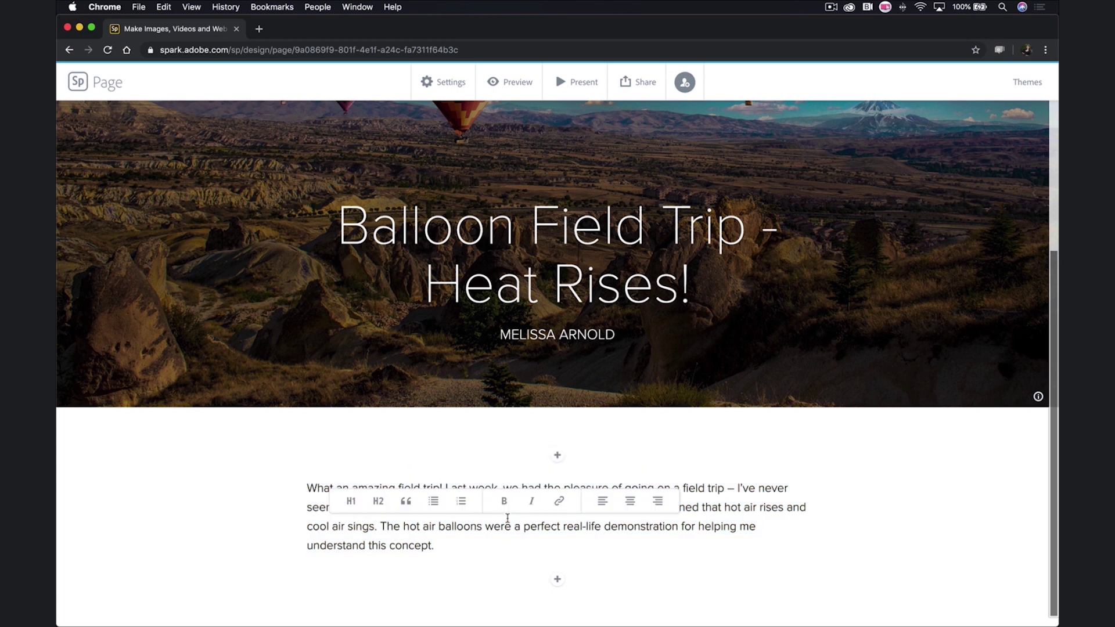
left_click(533, 563)
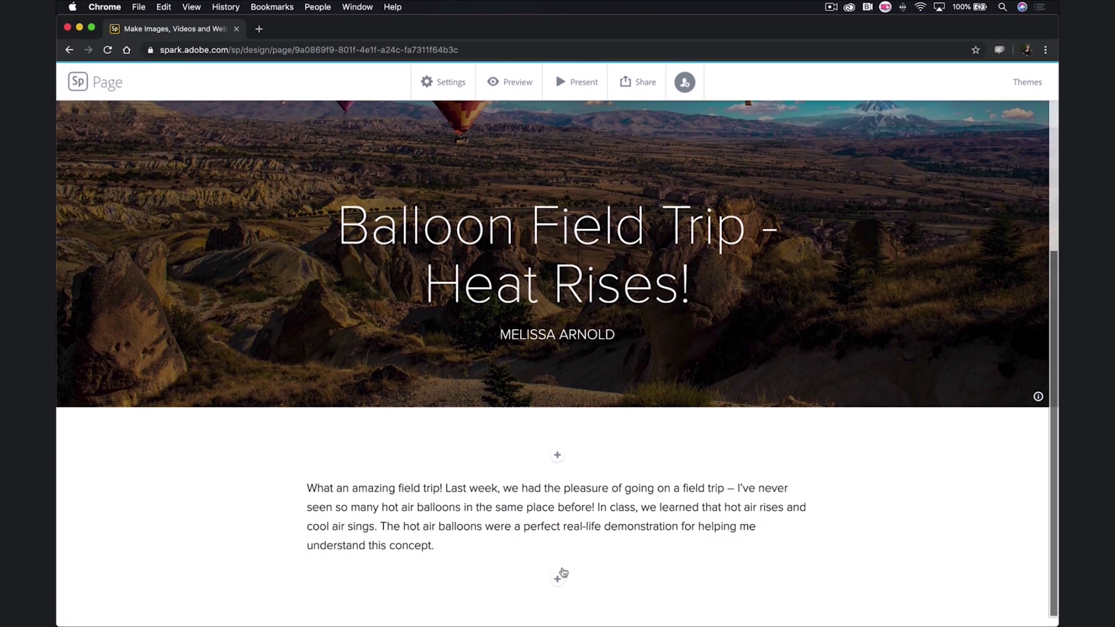
Upload My Post.png from the POST folder into the split layout's left half
left_click(558, 582)
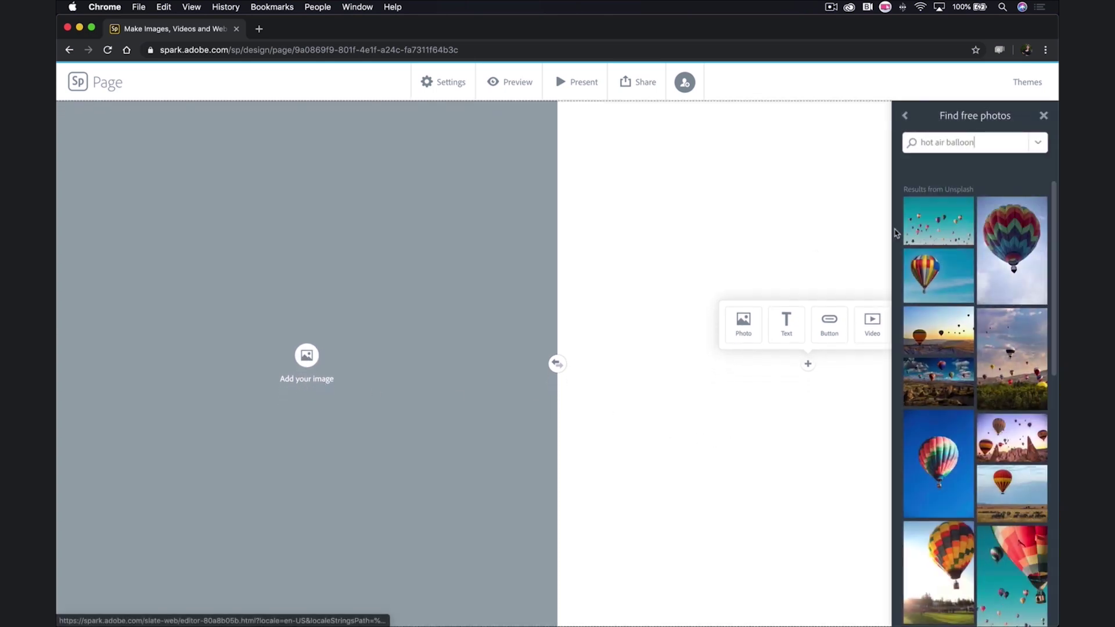
left_click(903, 119)
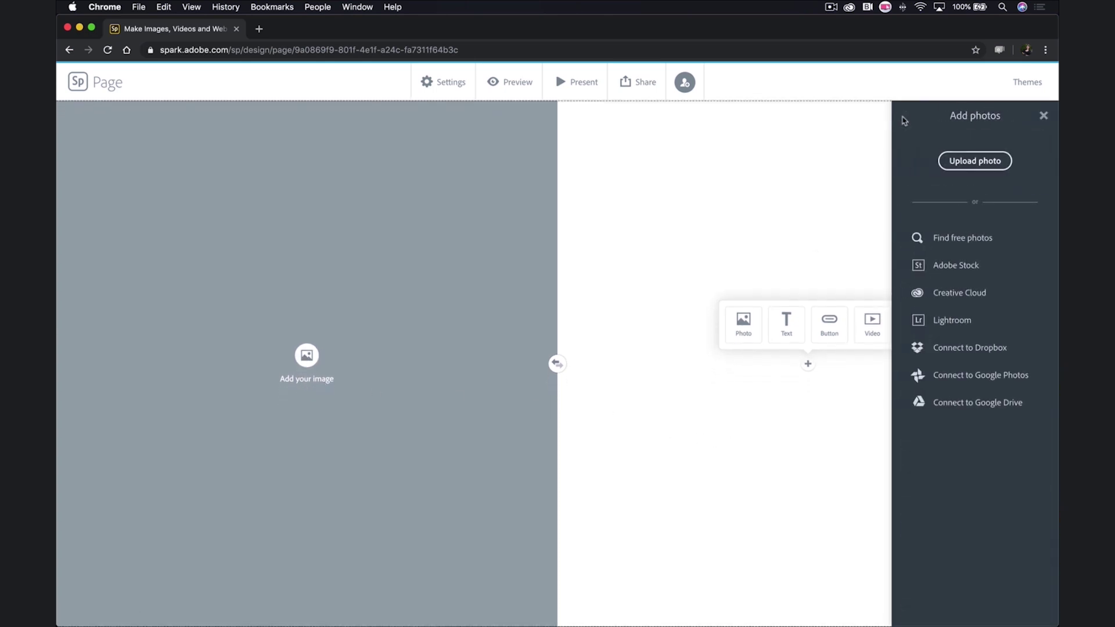
left_click(952, 161)
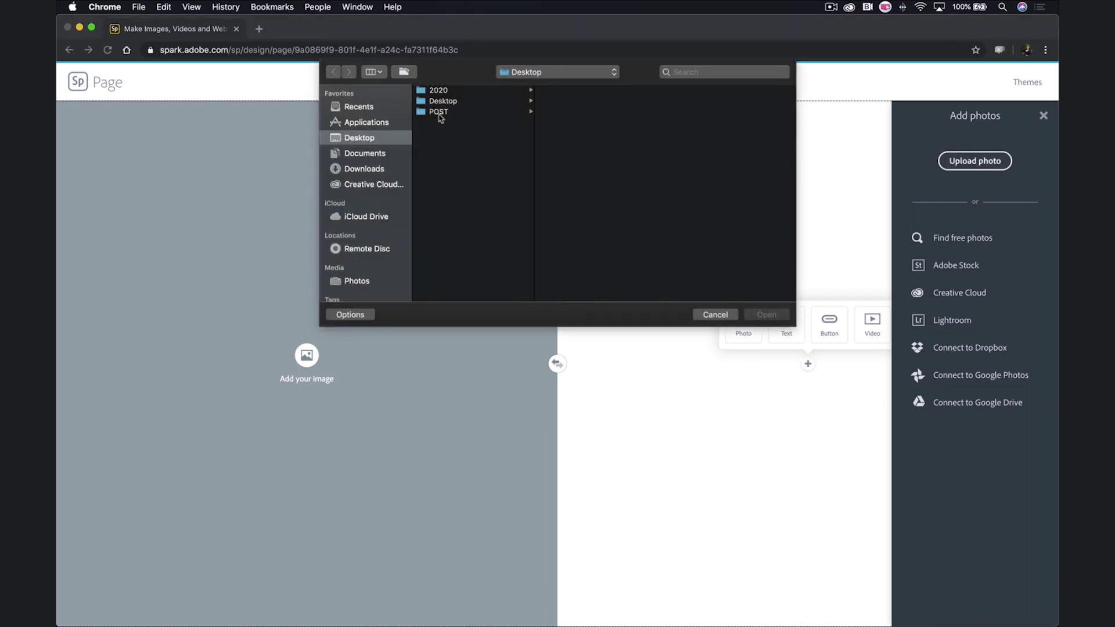
left_click(440, 114)
left_click(577, 96)
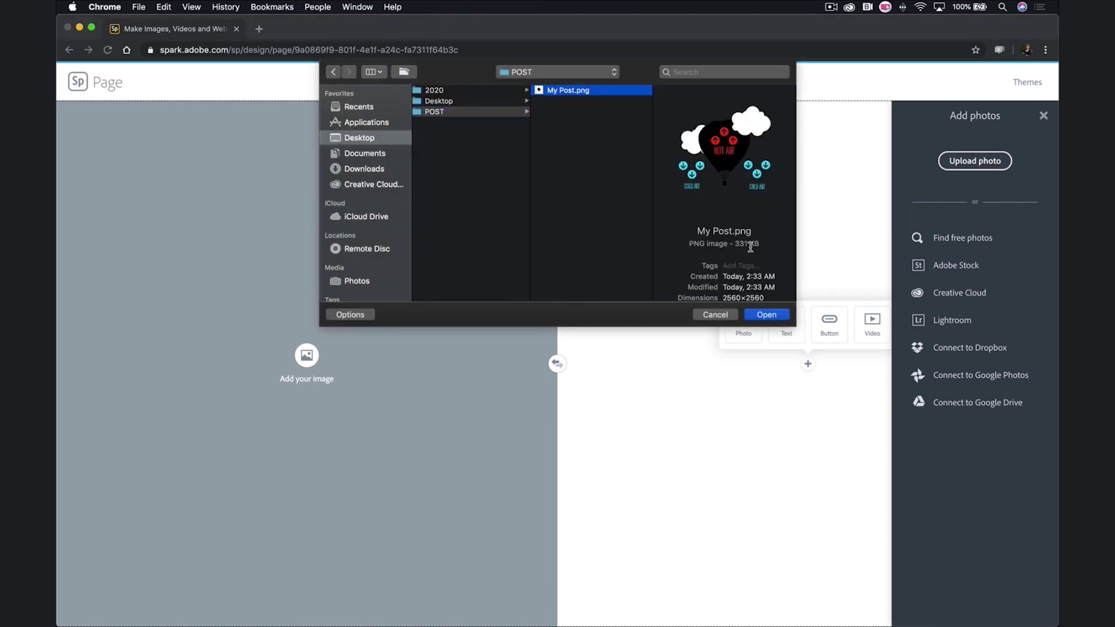
left_click(767, 314)
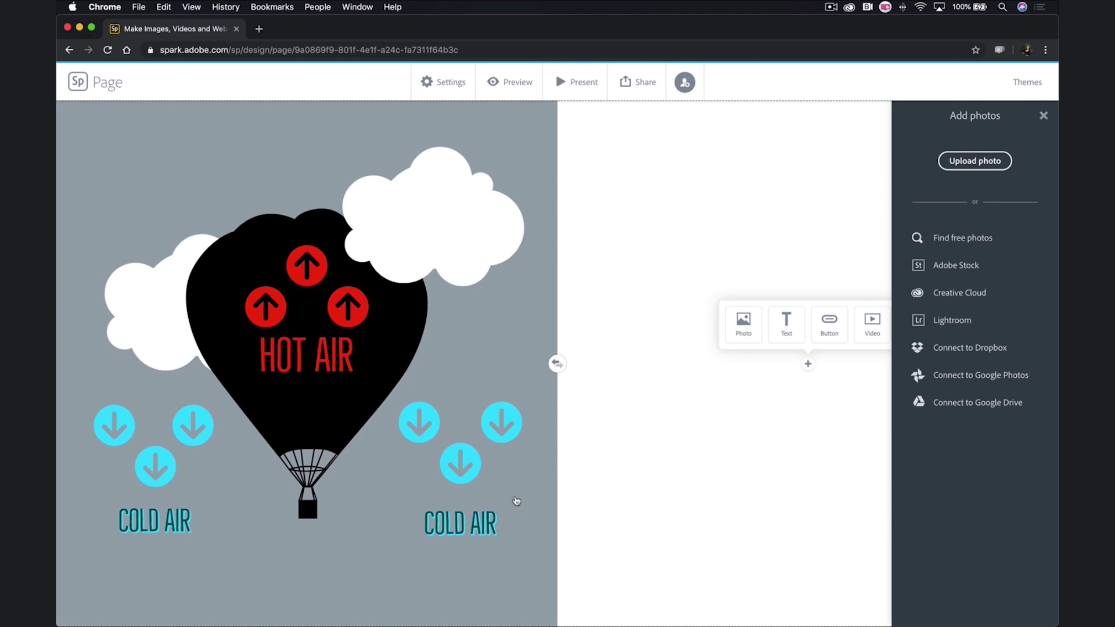
Paste 'How Does It Work?' from the Word notes into the right column as an H2 heading
left_click(1044, 116)
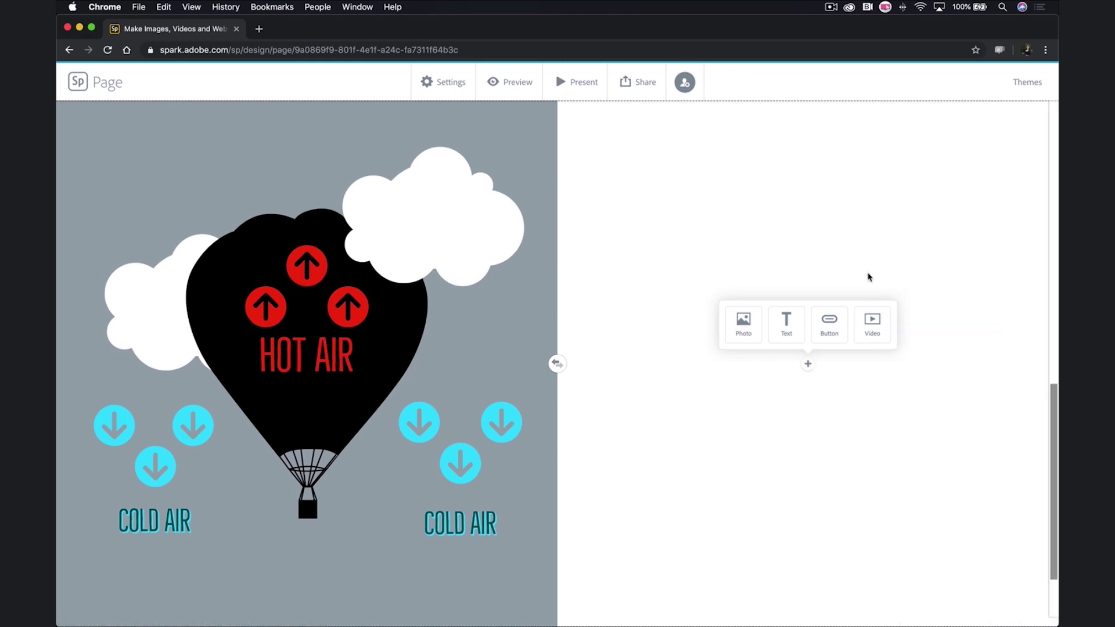
key("ctrl+Up")
left_click(417, 440)
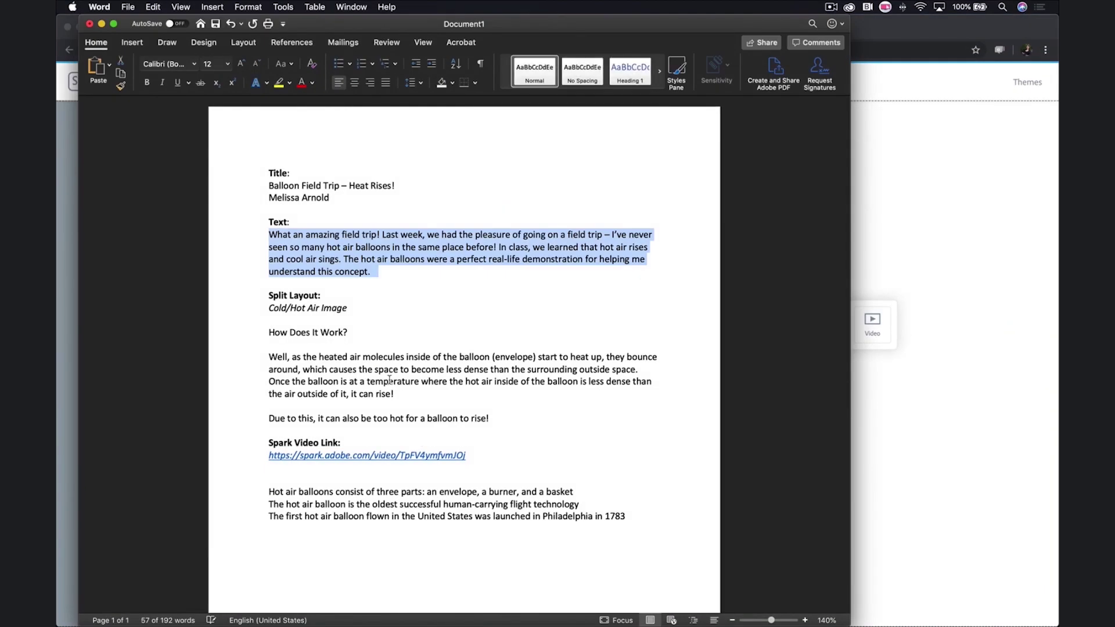
triple_click(312, 331)
key("super+c")
left_click(878, 264)
key("super+v")
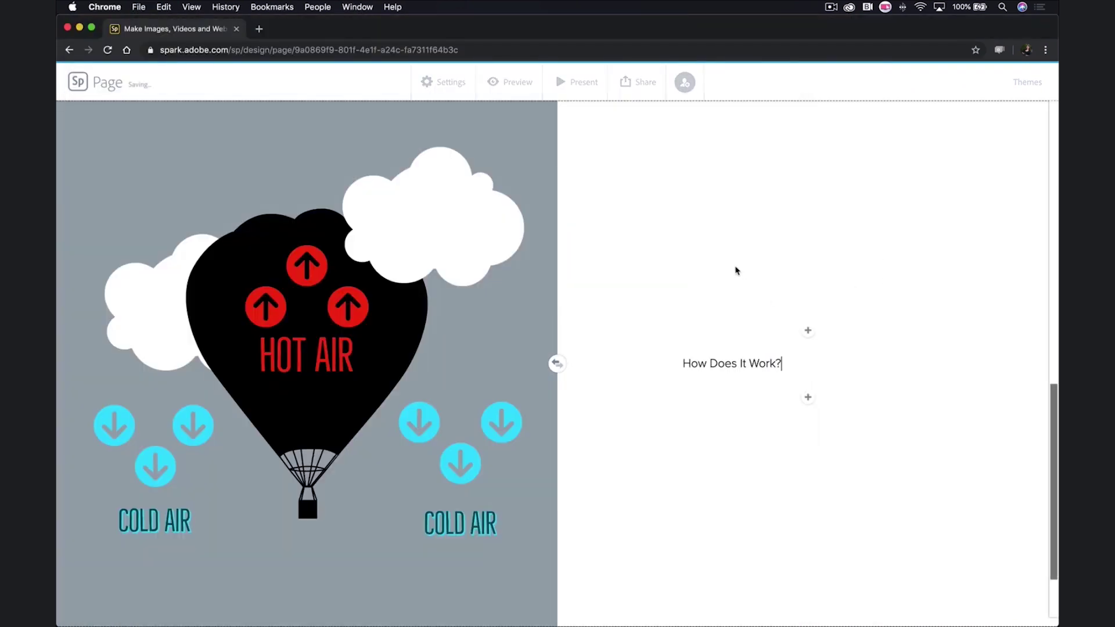
triple_click(747, 361)
left_click(600, 344)
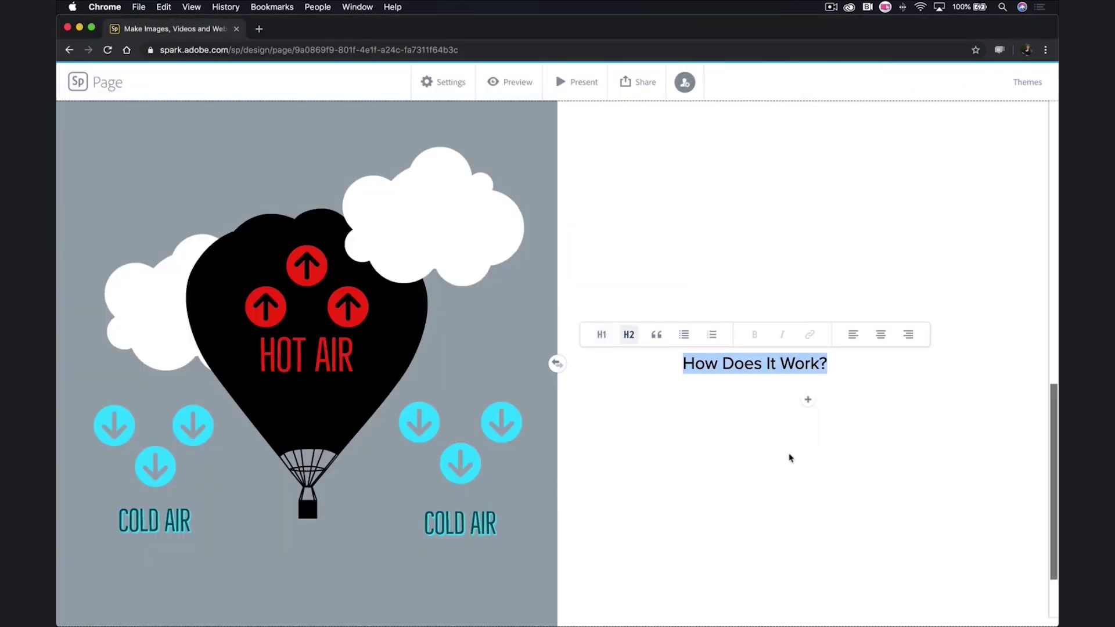
Add the heated-air-molecules explanation paragraph below the heading, centre-aligned
key("ctrl+Up")
left_click(351, 412)
triple_click(351, 387)
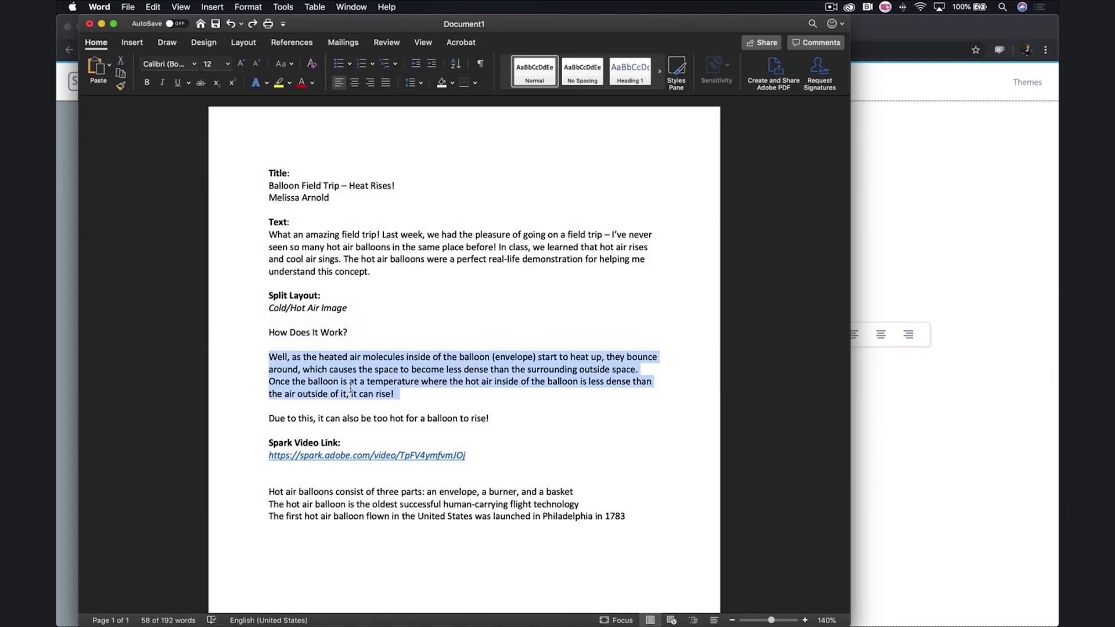
left_click(913, 408)
left_click(815, 403)
left_click(786, 360)
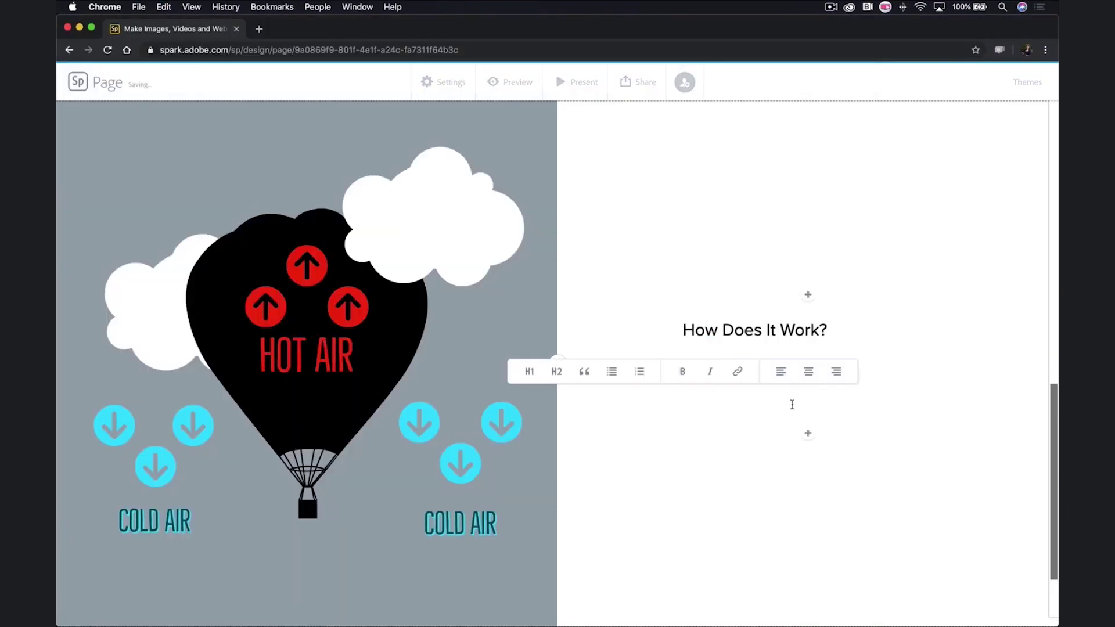
key("super+v")
triple_click(819, 301)
left_click(933, 220)
scroll(560, 354, "up", 2)
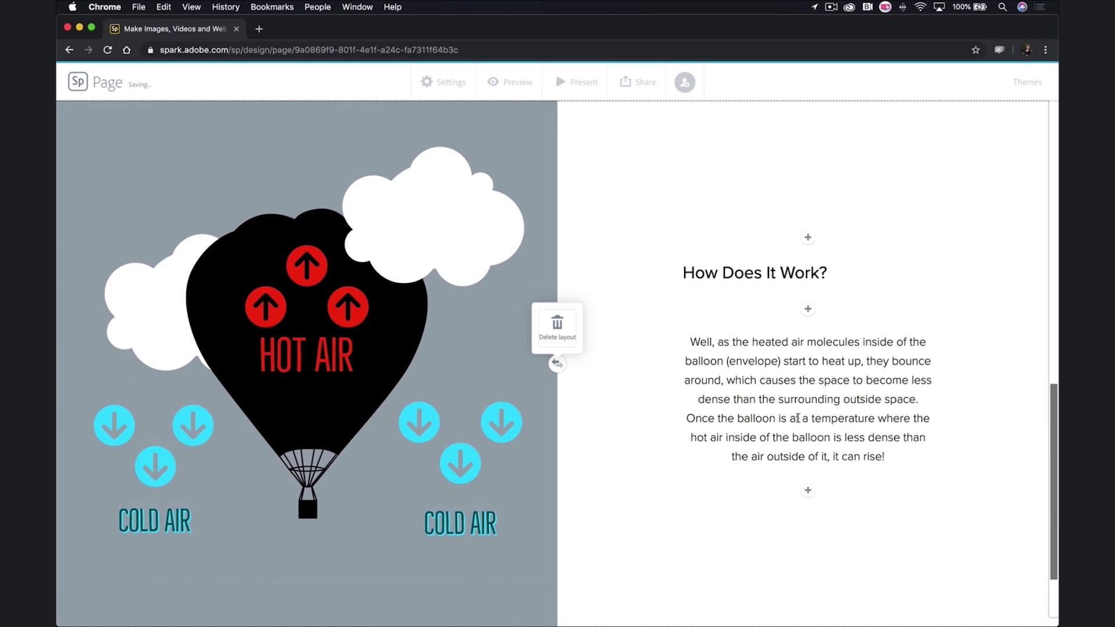
triple_click(797, 271)
left_click(871, 360)
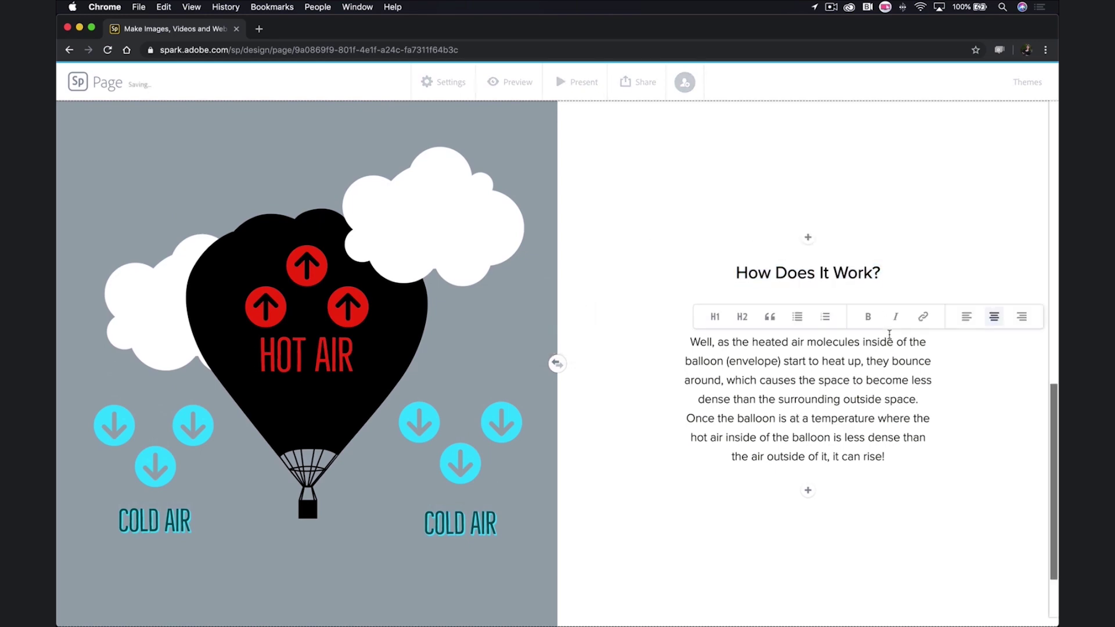
Add the too-hot-to-rise sentence from the notes in a new centred text block below
key("super+Tab")
left_click(450, 430)
triple_click(449, 419)
key("super+c")
left_click(1028, 441)
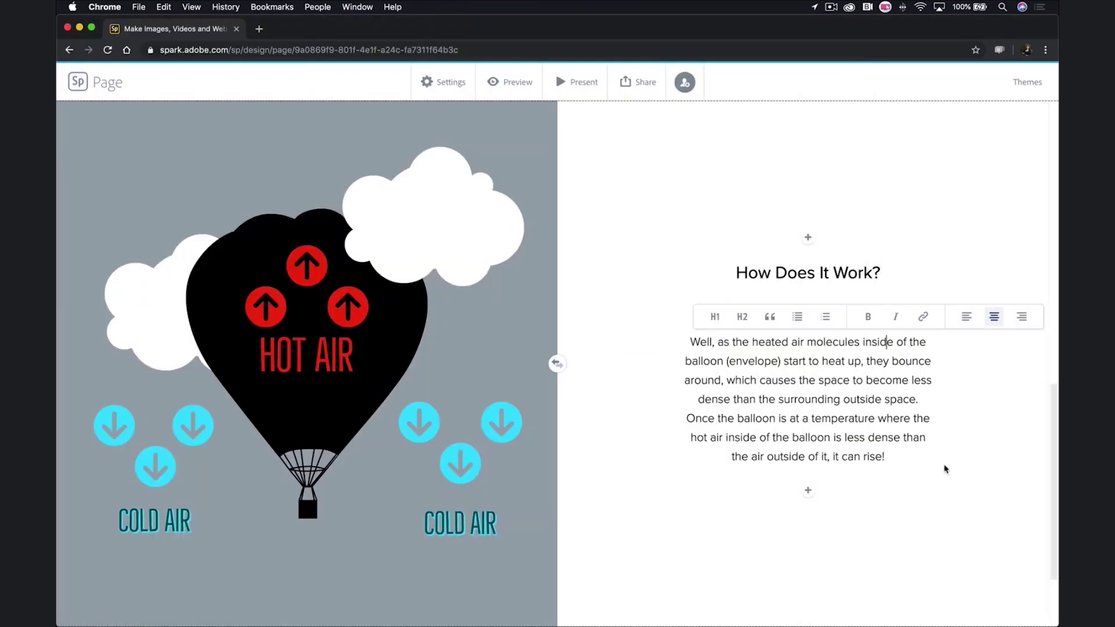
left_click(808, 491)
left_click(788, 453)
key("super+v")
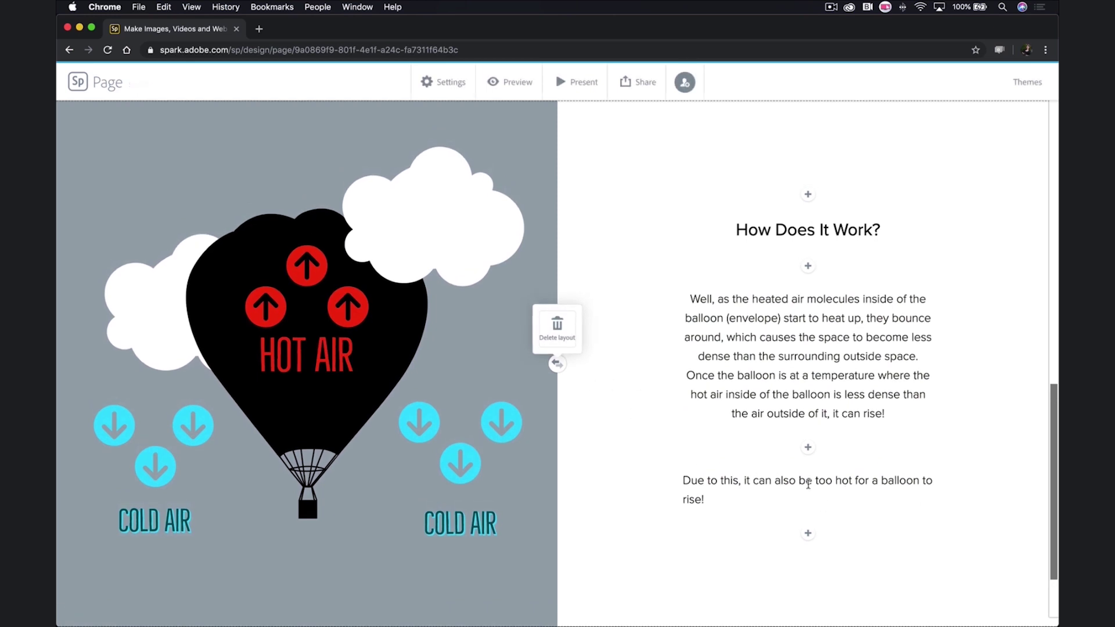
key("super+a")
left_click(934, 455)
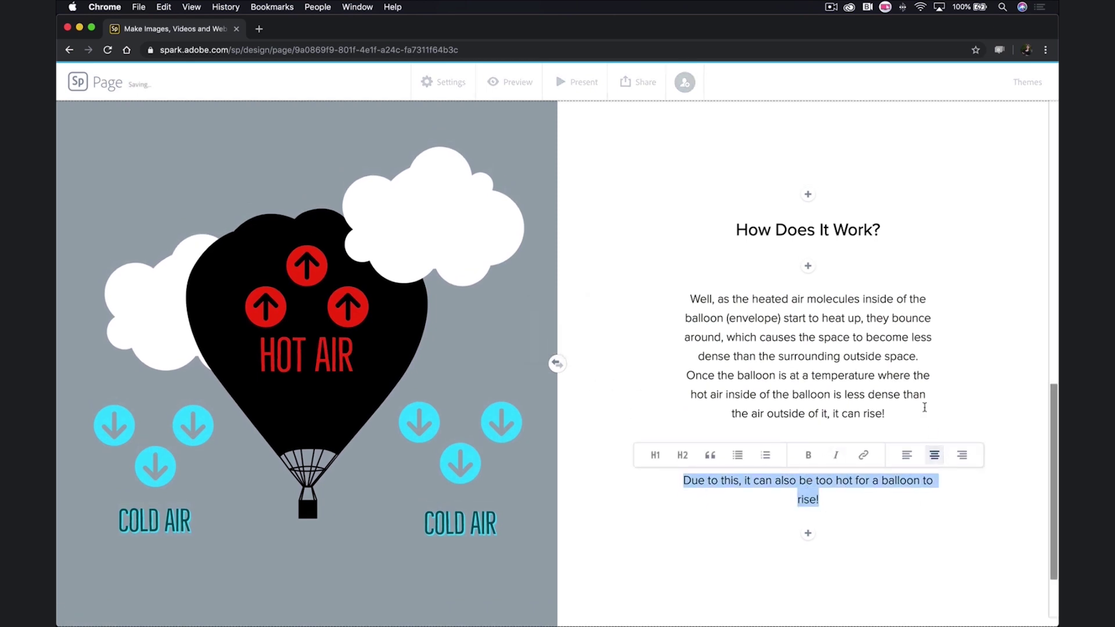
left_click(925, 336)
left_click(557, 365)
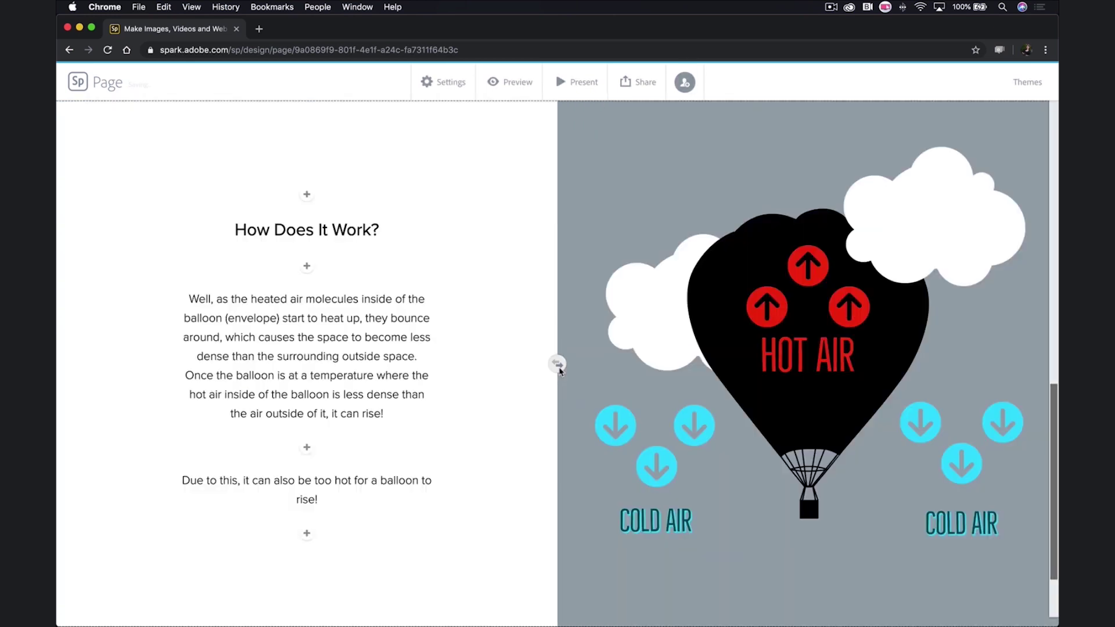
left_click(558, 366)
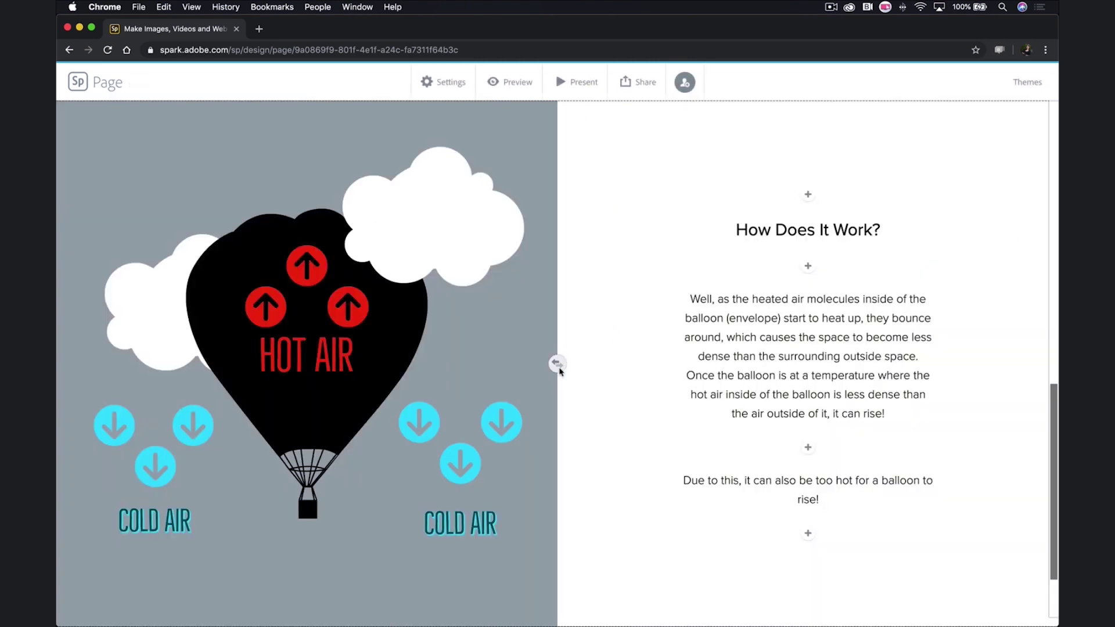
left_click(469, 364)
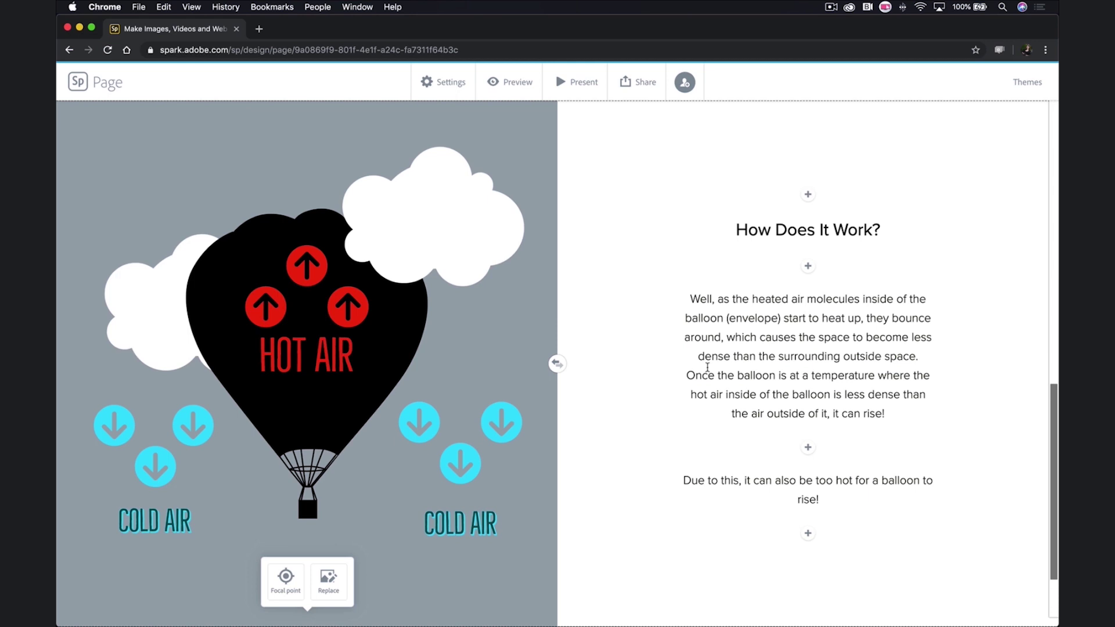
left_click(664, 367)
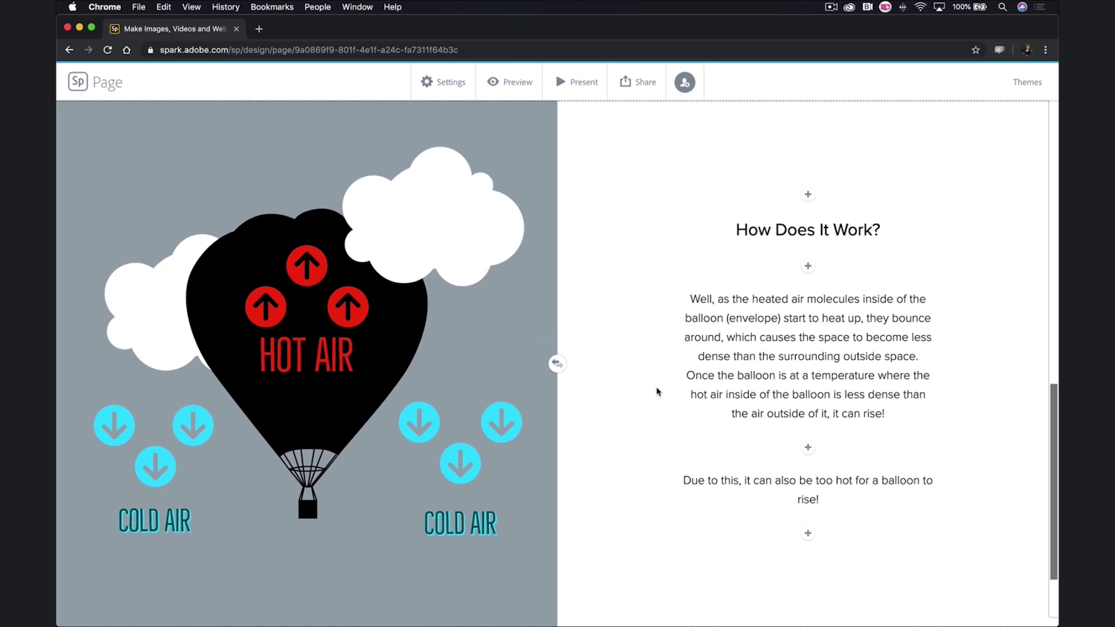
scroll(658, 391, "down", 3)
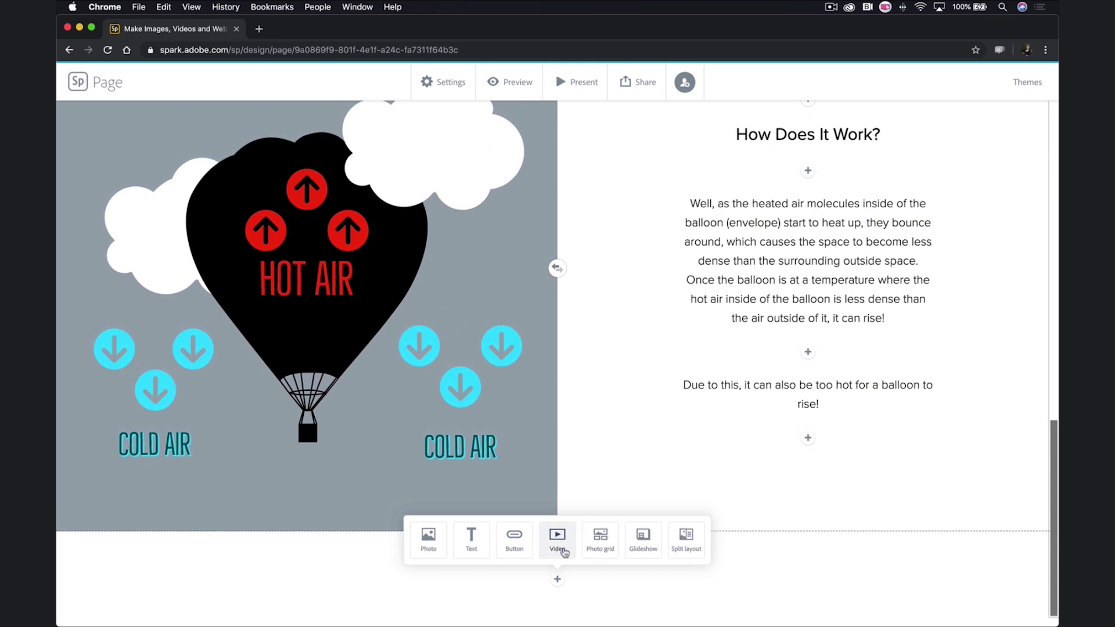
Embed the Balloon Fiesta Field Trip Spark video using the link copied from the Word notes
left_click(558, 539)
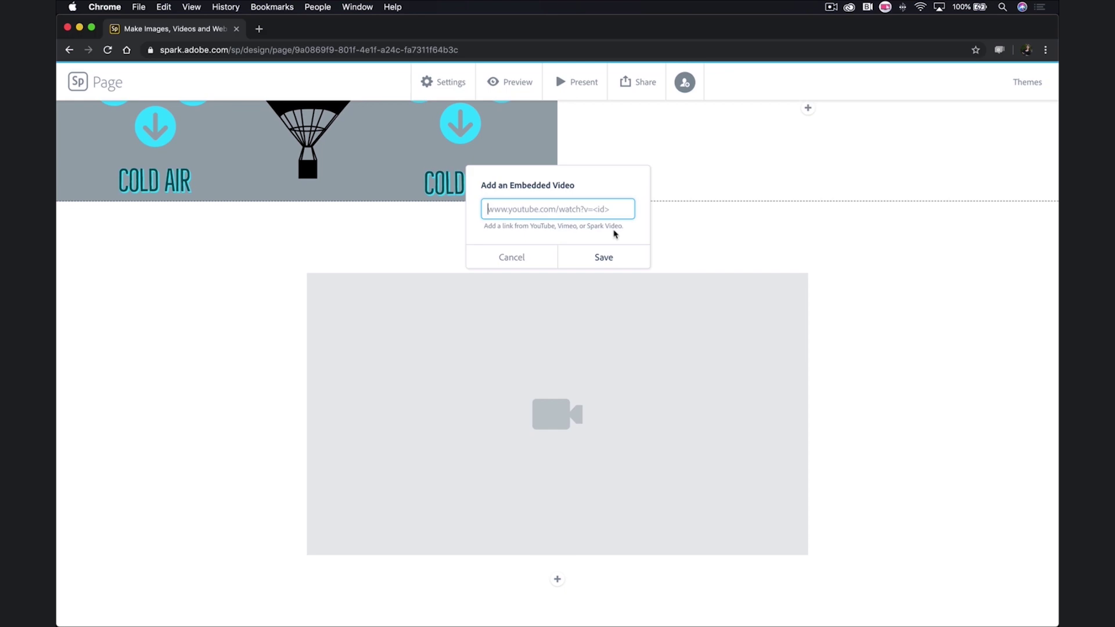
key("ctrl+Up")
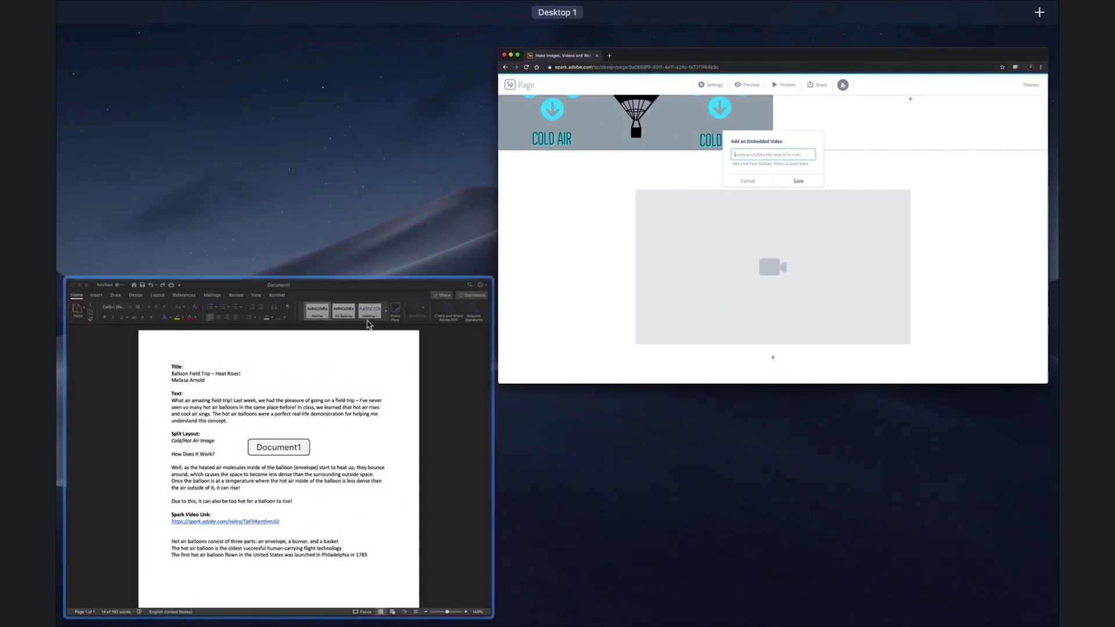
left_click(273, 453)
left_click_drag(471, 456, 260, 450)
key("super+c")
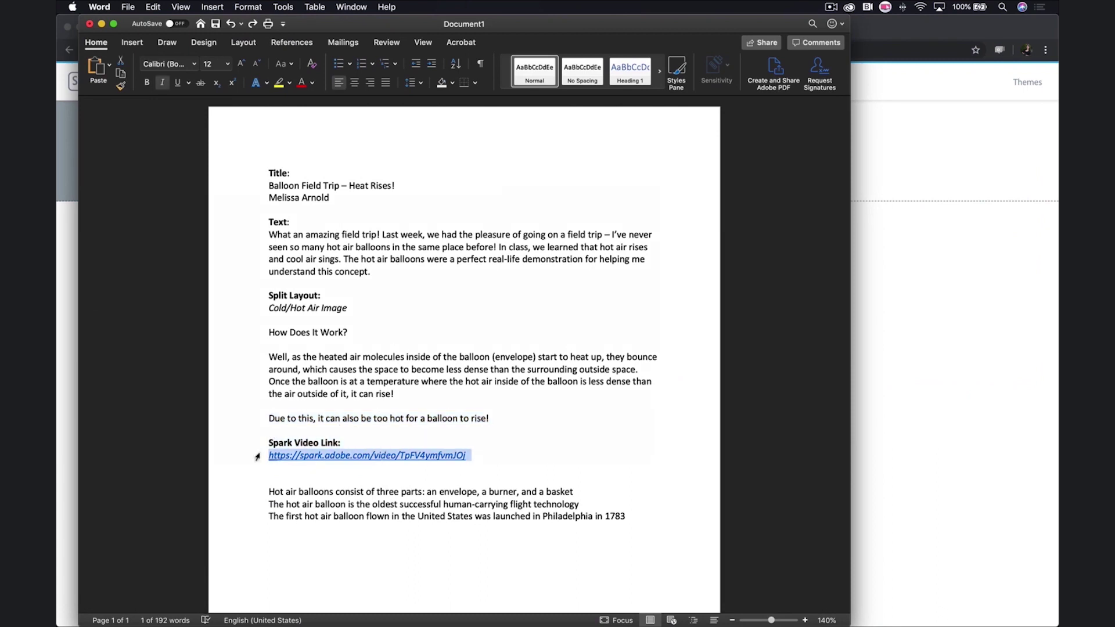
left_click(985, 380)
key("super+v")
left_click(627, 262)
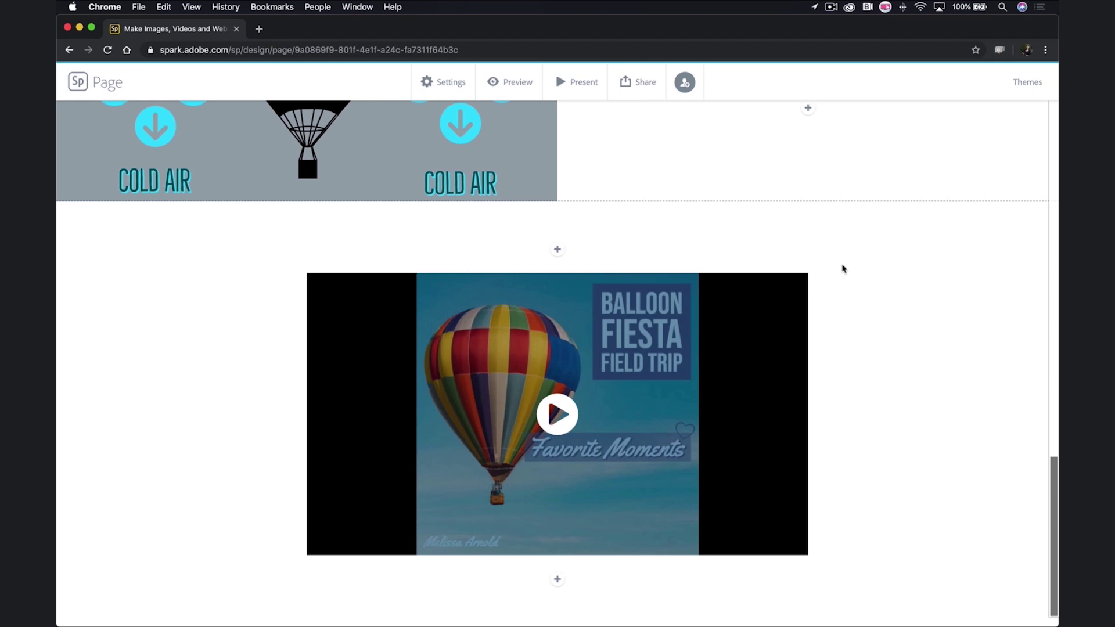
Paste the three hot-air balloon facts from Word into a new bulleted text block below the video
left_click(557, 578)
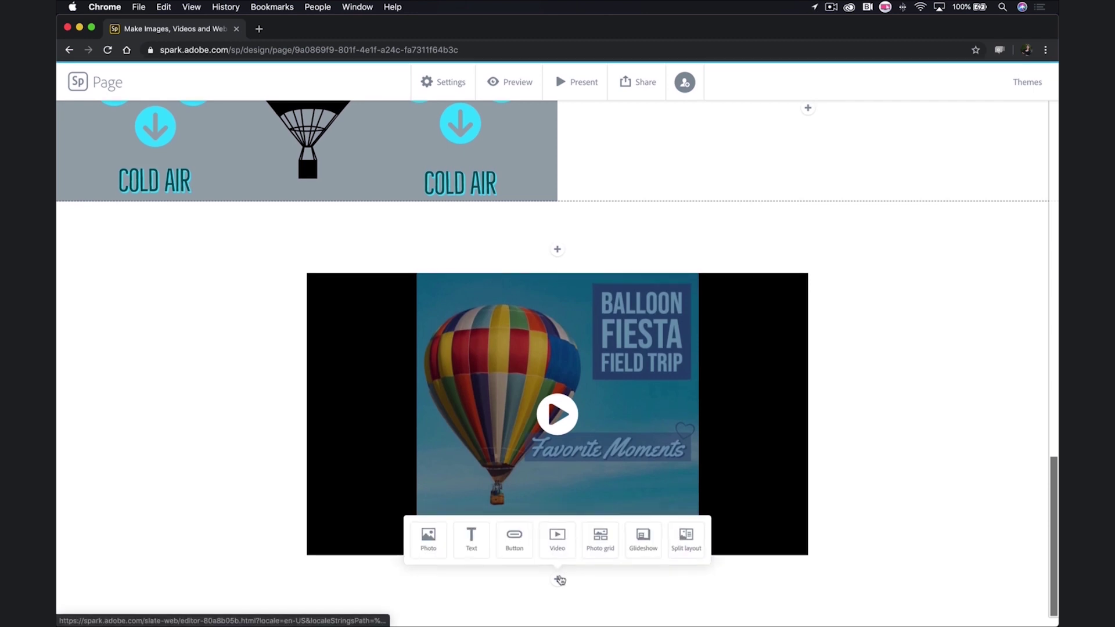
left_click(484, 549)
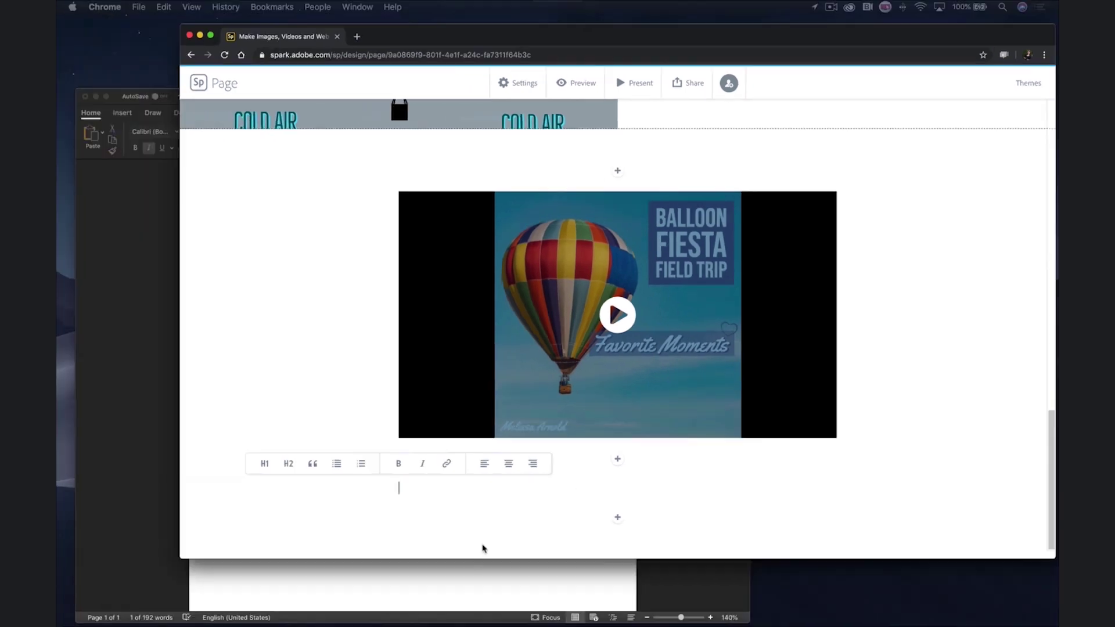
left_click(335, 481)
left_click_drag(268, 491, 494, 500)
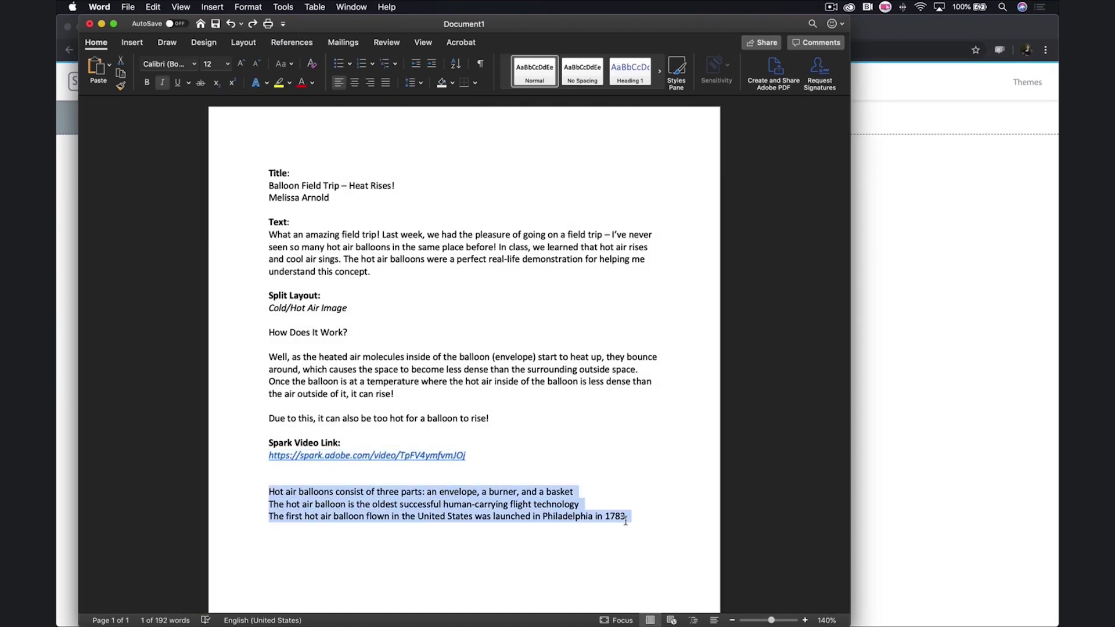
key("super+c")
key("super+Tab")
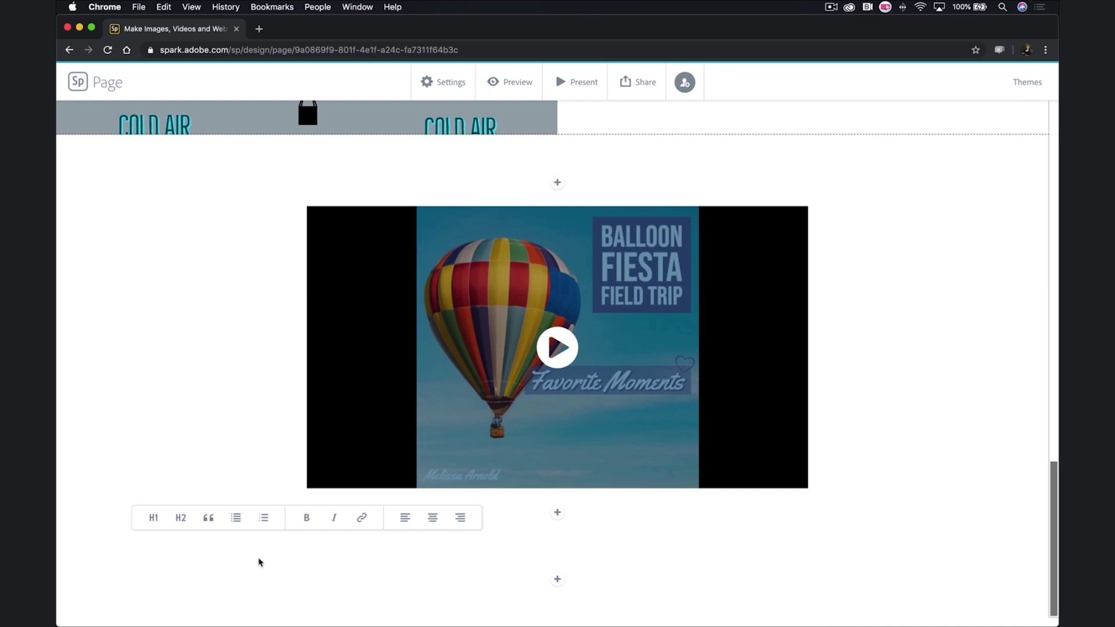
left_click(236, 517)
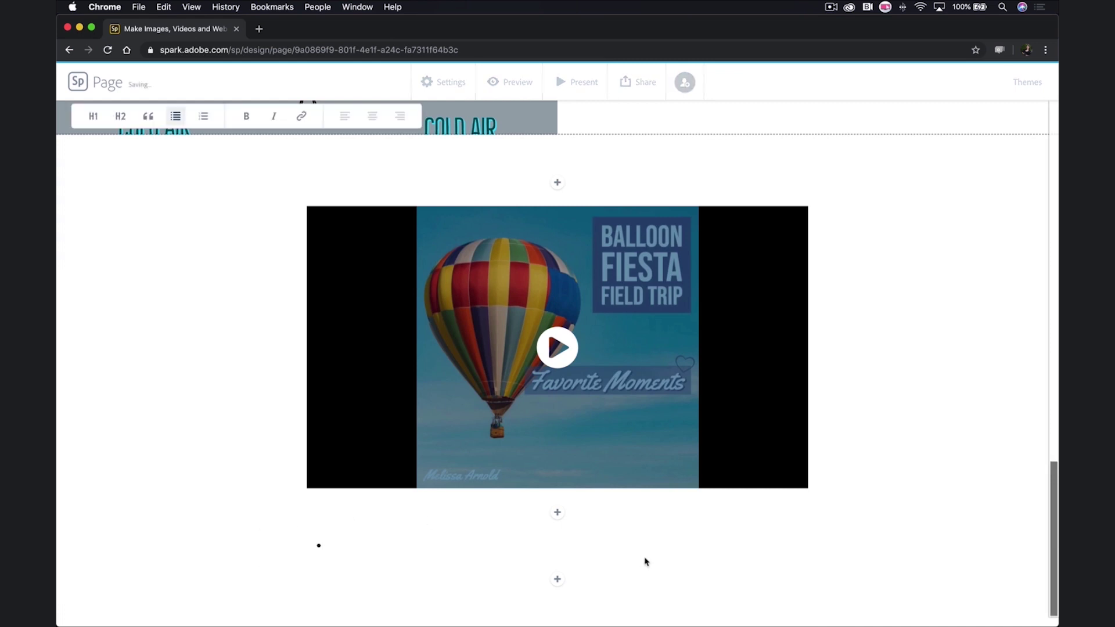
key("super+v")
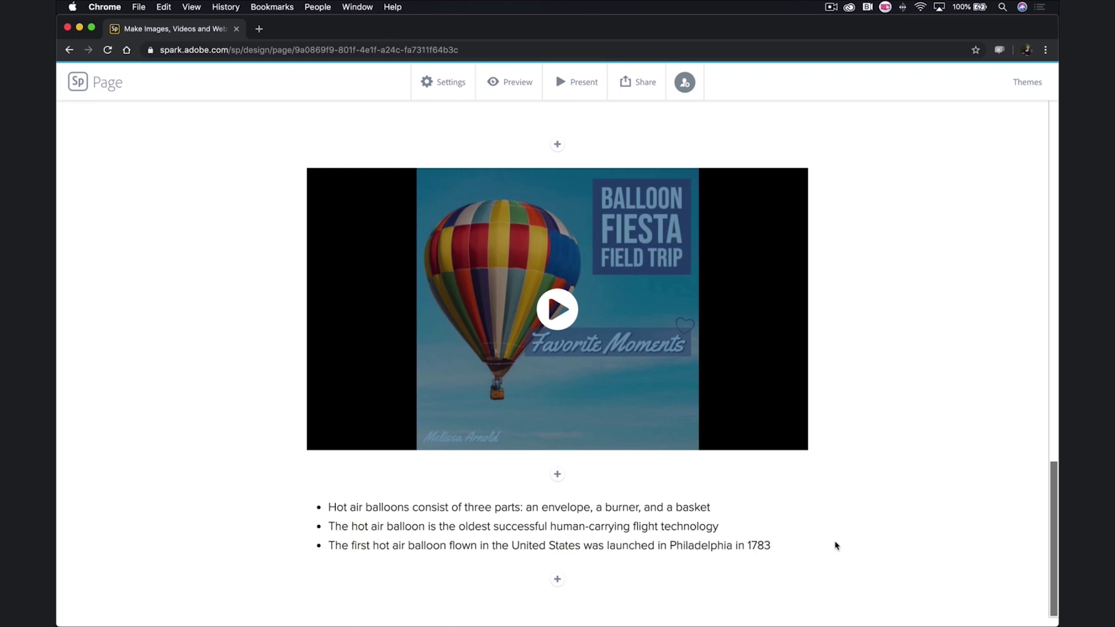
left_click(557, 579)
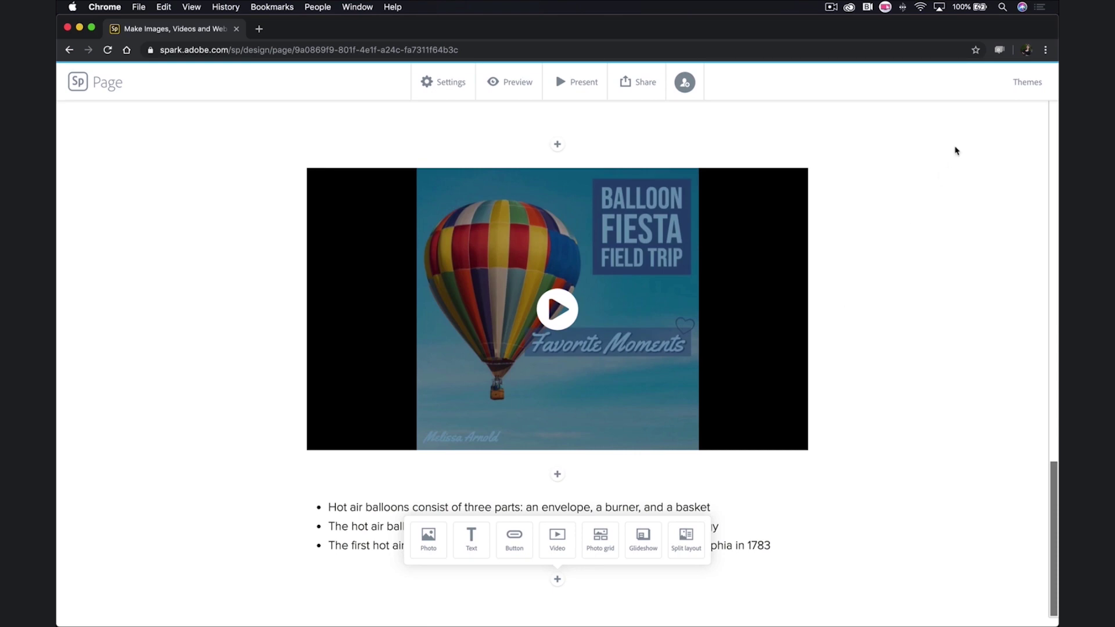
Try the Nightcap, Whimsy and Baldwin themes, then apply the Tereza theme
left_click(1027, 82)
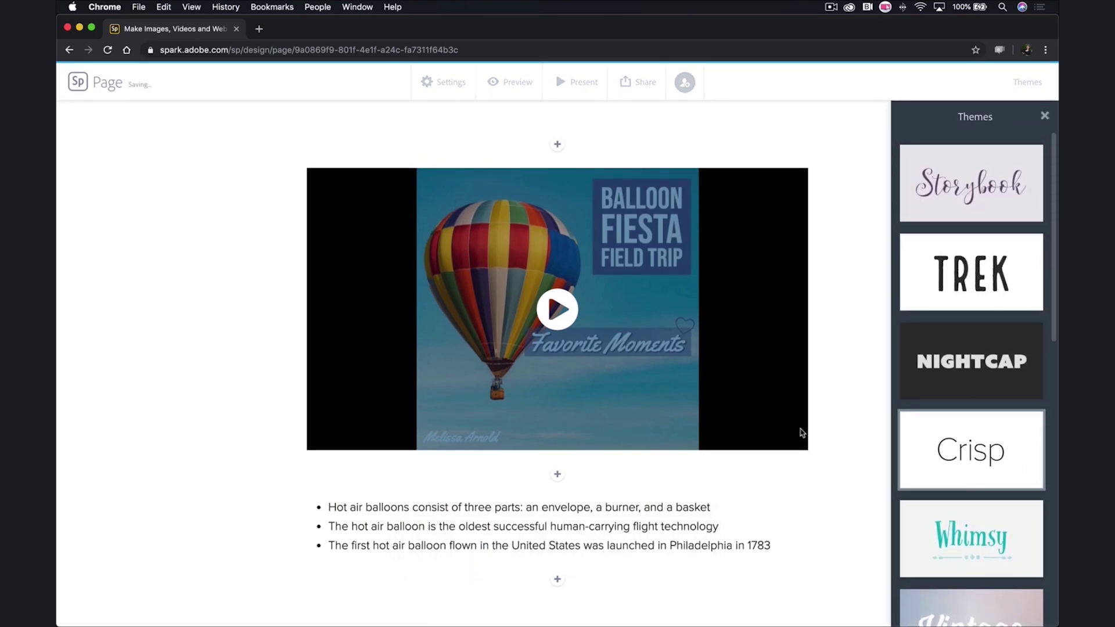
left_click(971, 361)
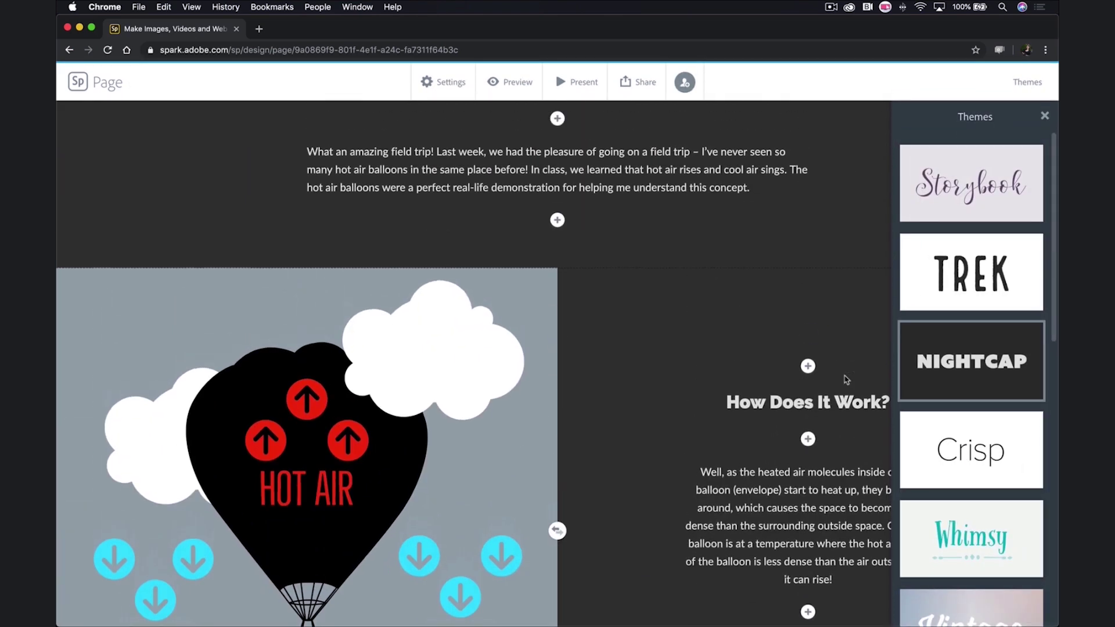
left_click(971, 538)
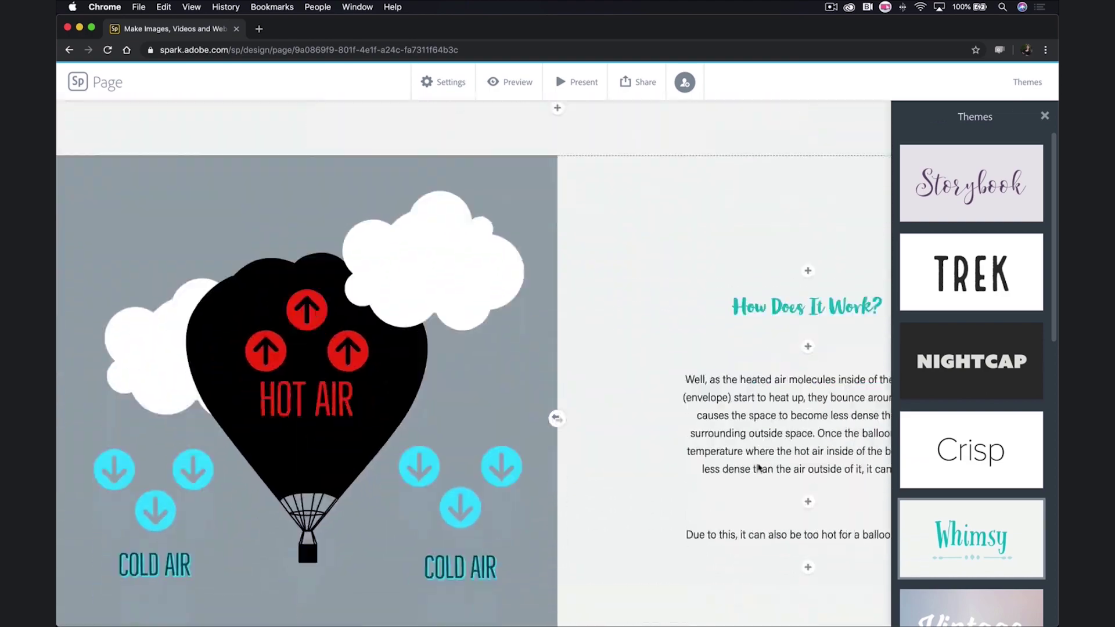
scroll(757, 468, "down", 10)
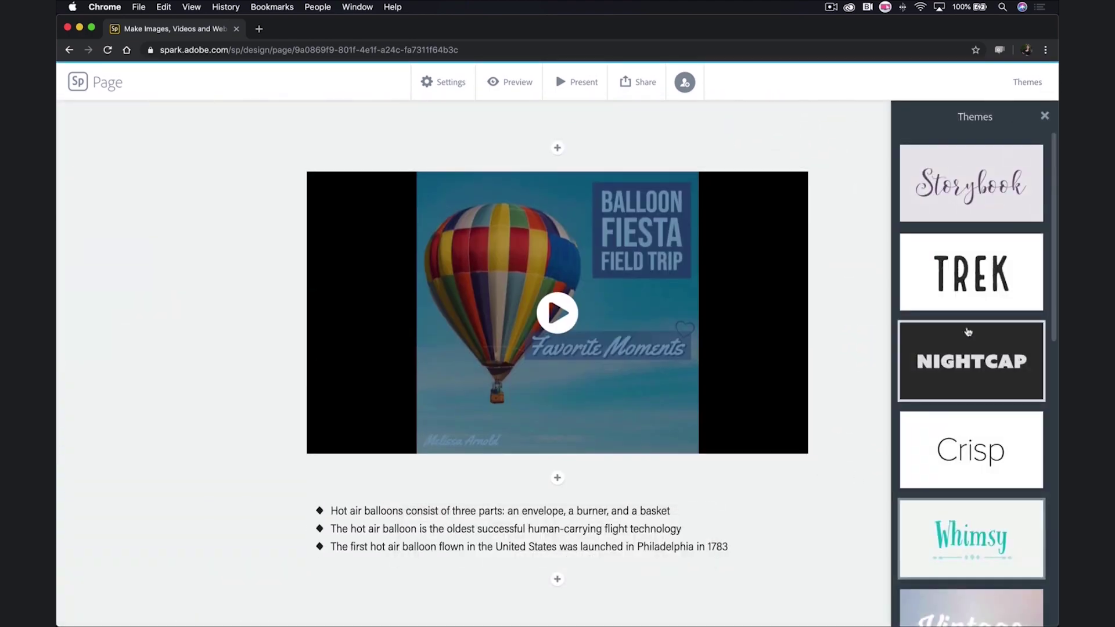
scroll(968, 331, "down", 5)
left_click(971, 371)
scroll(795, 391, "up", 10)
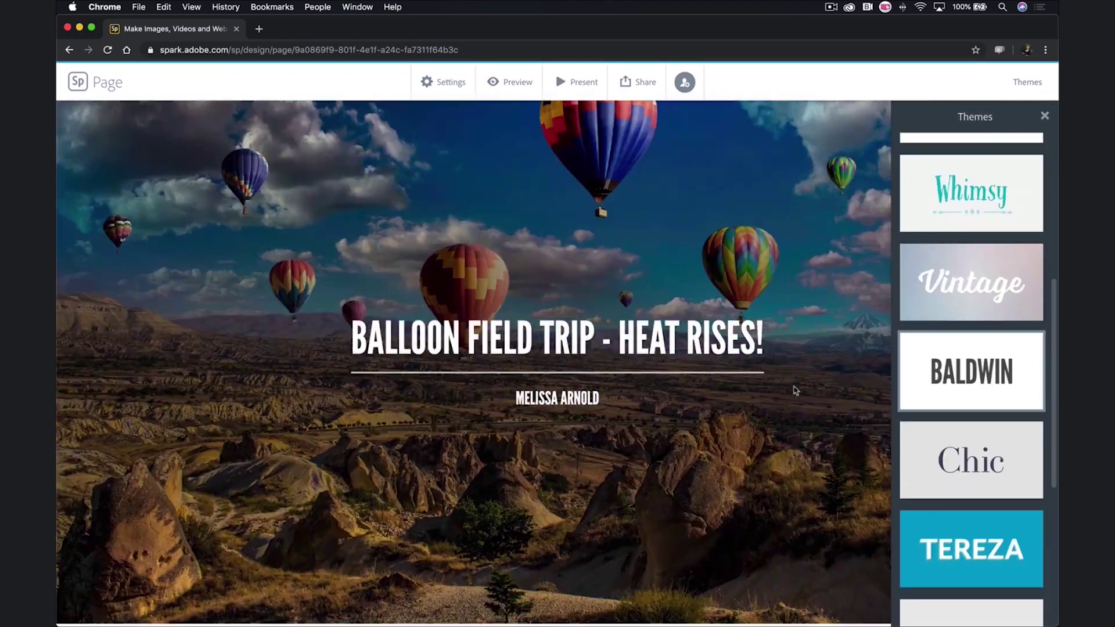
left_click(963, 555)
scroll(805, 549, "down", 10)
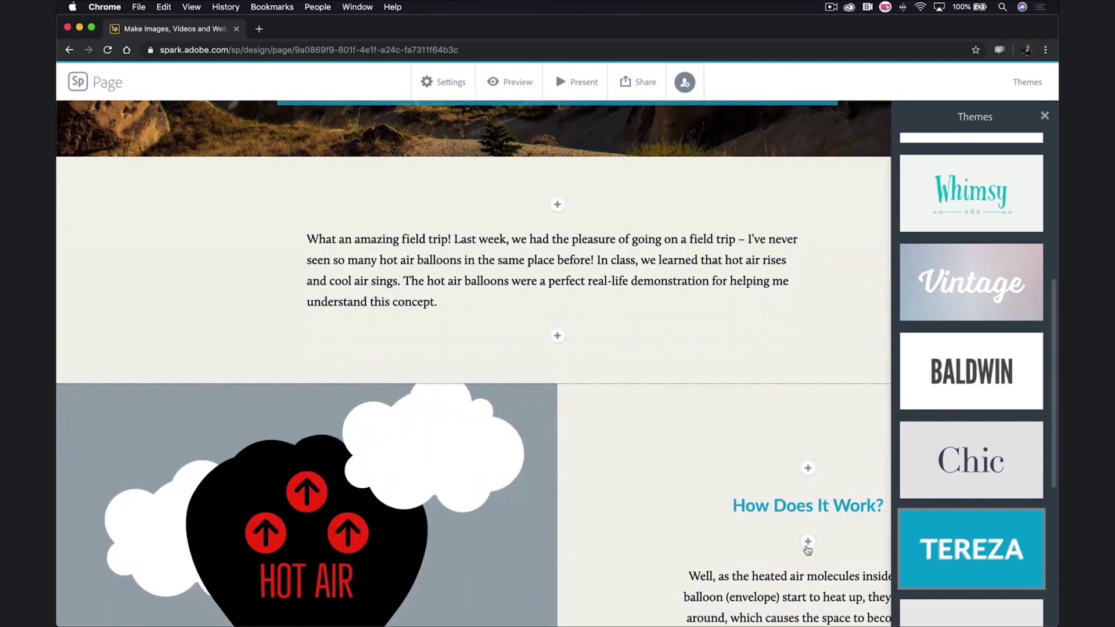
scroll(807, 549, "down", 3)
scroll(807, 550, "up", 10)
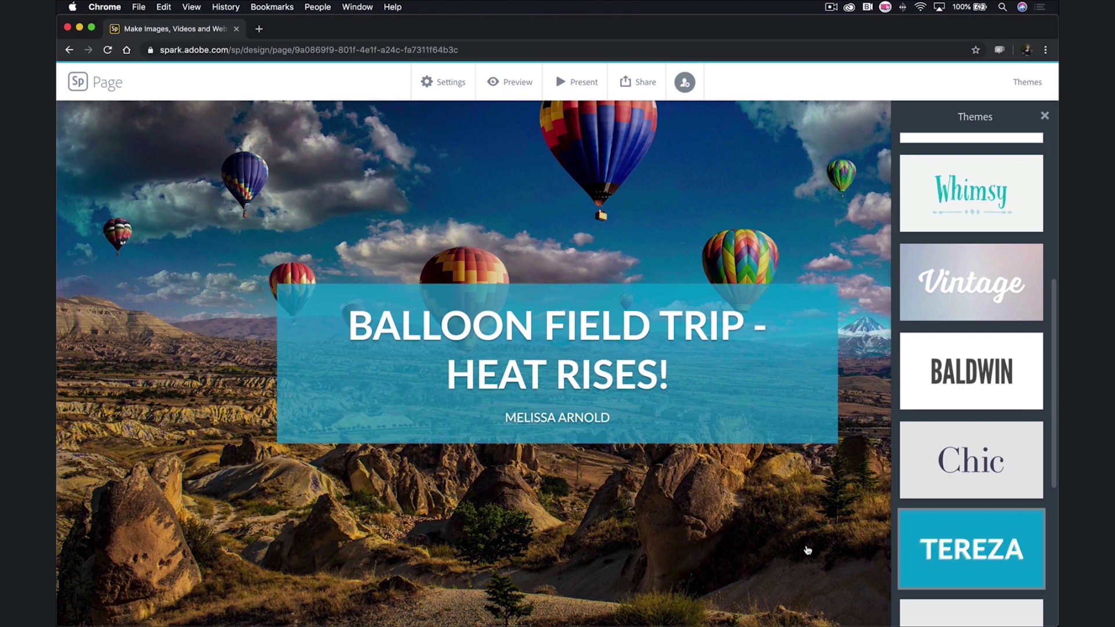
Preview the Tereza-themed page from top to bottom
left_click(514, 81)
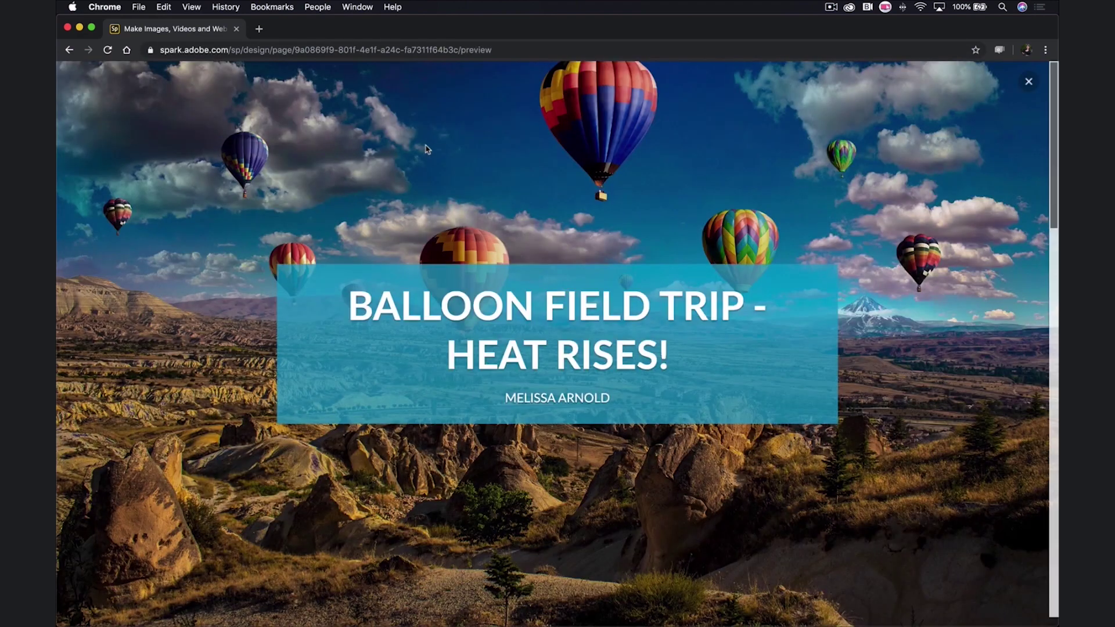
scroll(425, 149, "down", 20)
scroll(426, 149, "up", 20)
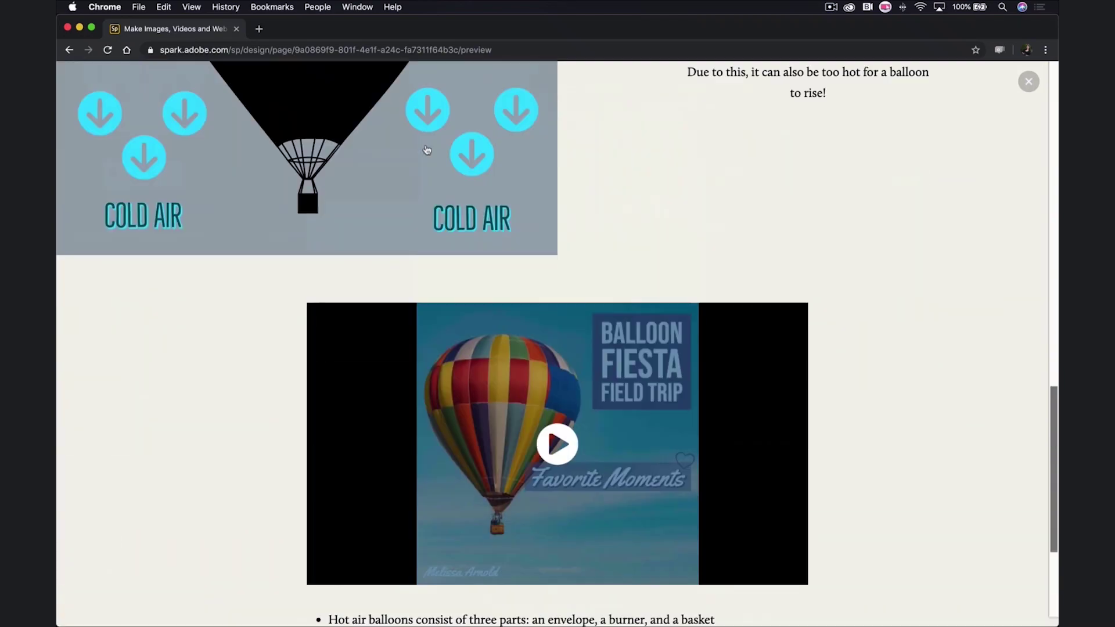
Close the preview, play the page as a full-screen presentation, then bring up the Share options
left_click(1028, 81)
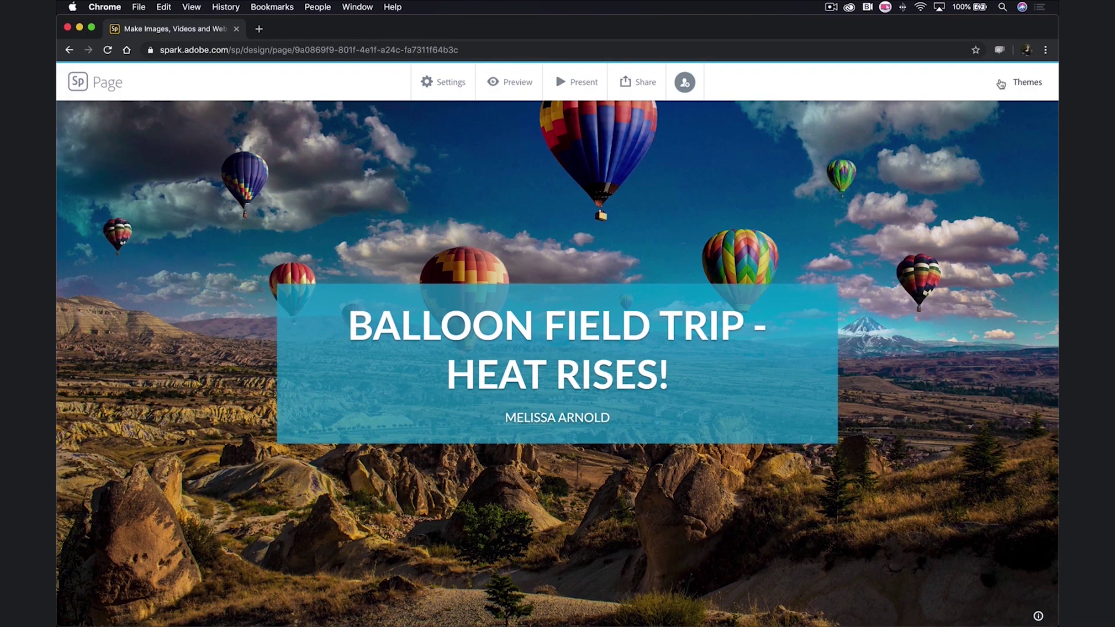
left_click(579, 83)
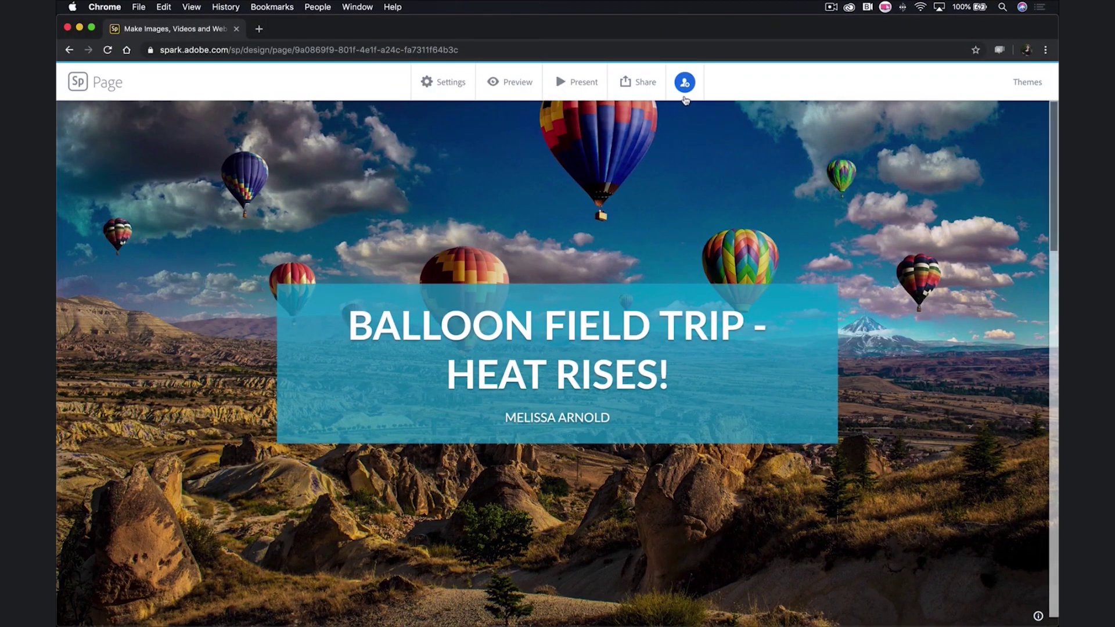
left_click(638, 83)
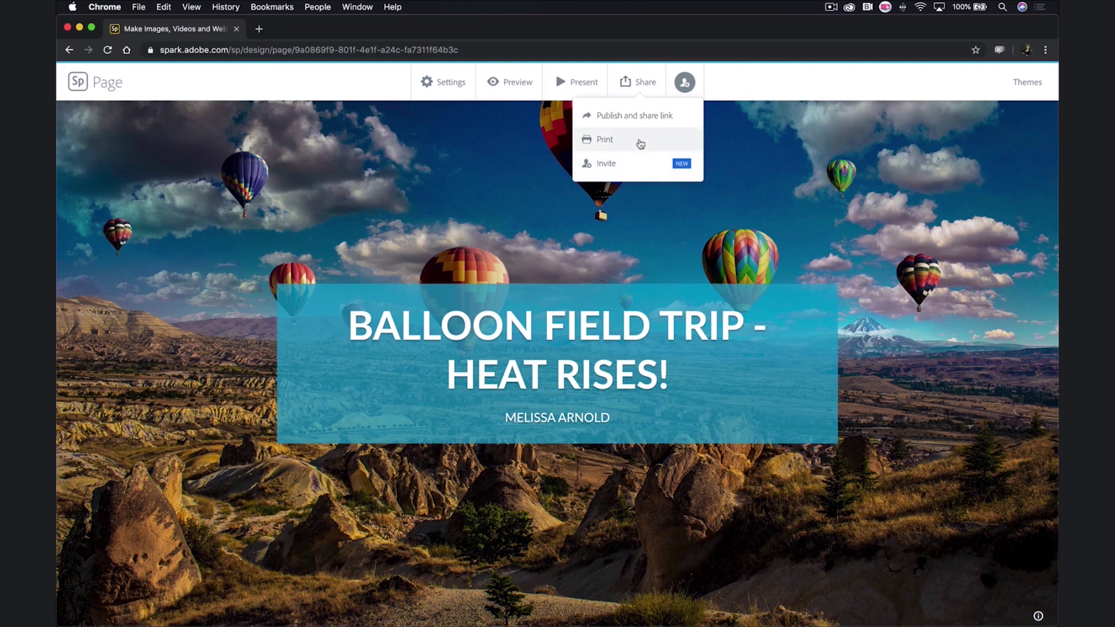
Publish the 'Balloon Field Trip - Heat Rises!' page and generate its public shareable link
left_click(676, 123)
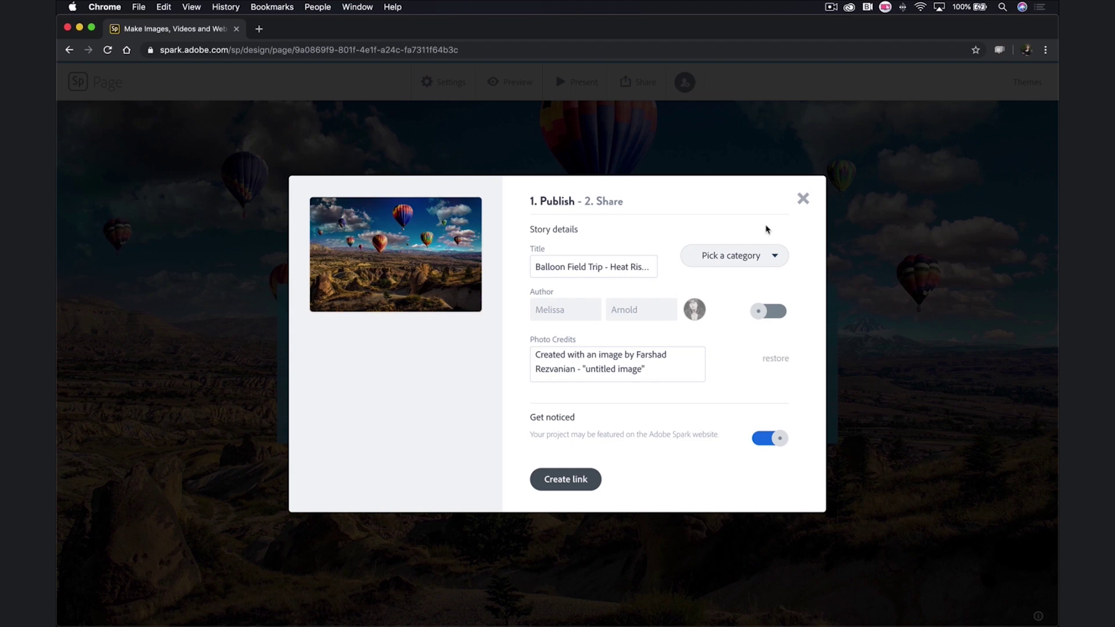
left_click(569, 484)
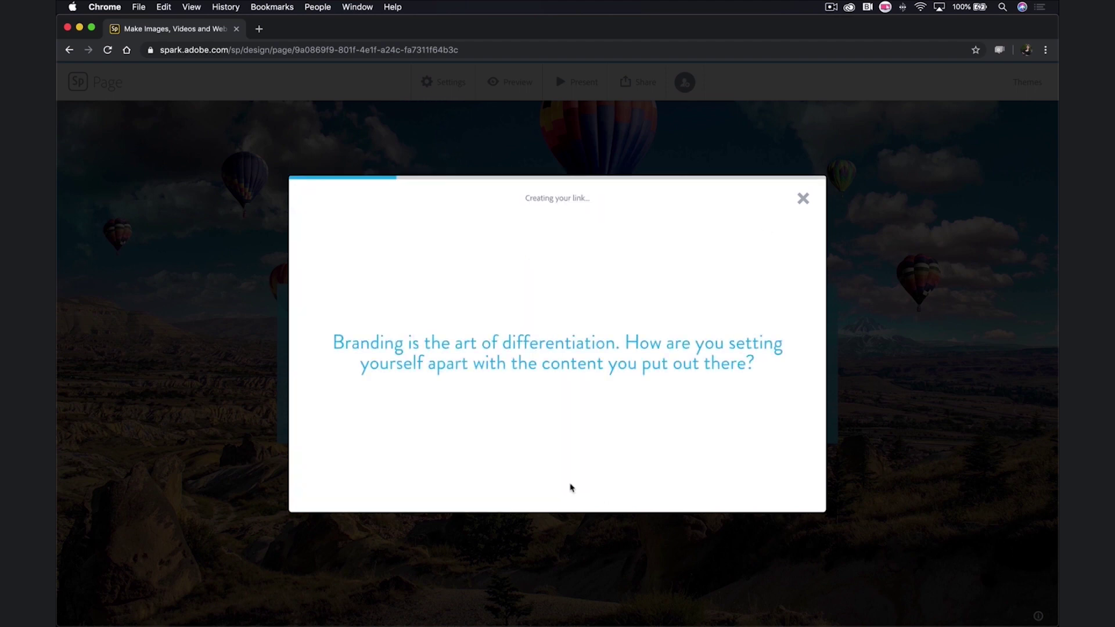